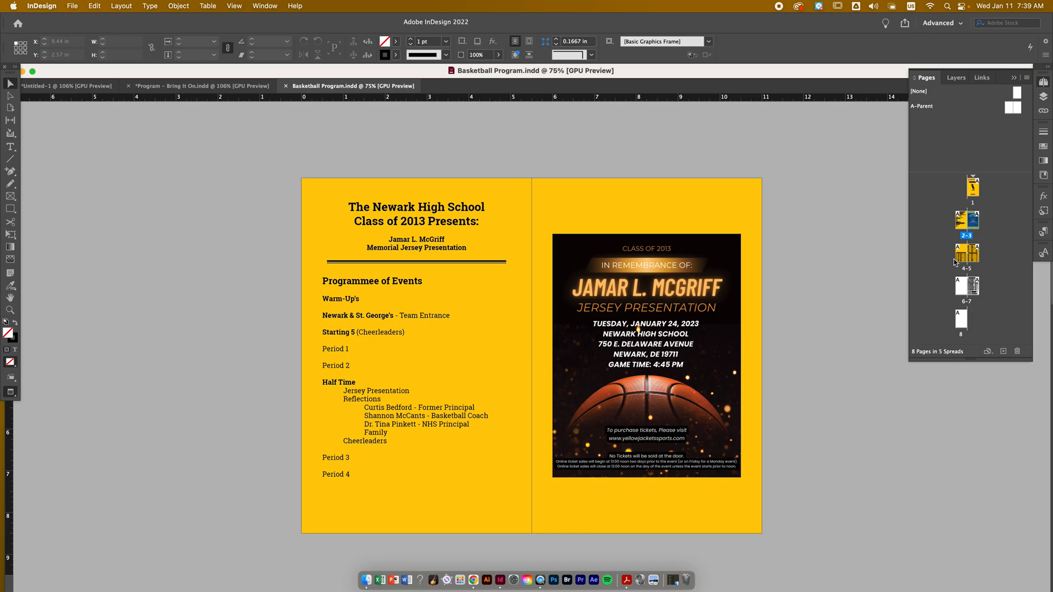
- Look through the cover, inner spreads and back page of the basketball program as a reference for the layout
{"action": "double_click", "coordinate": [959, 256]}
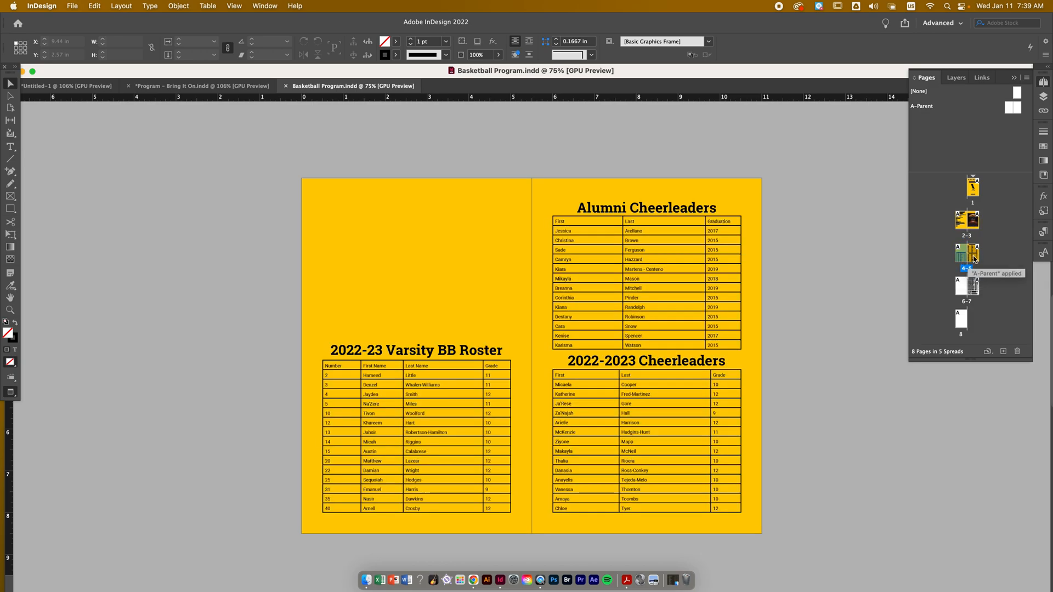
{"action": "double_click", "coordinate": [972, 286]}
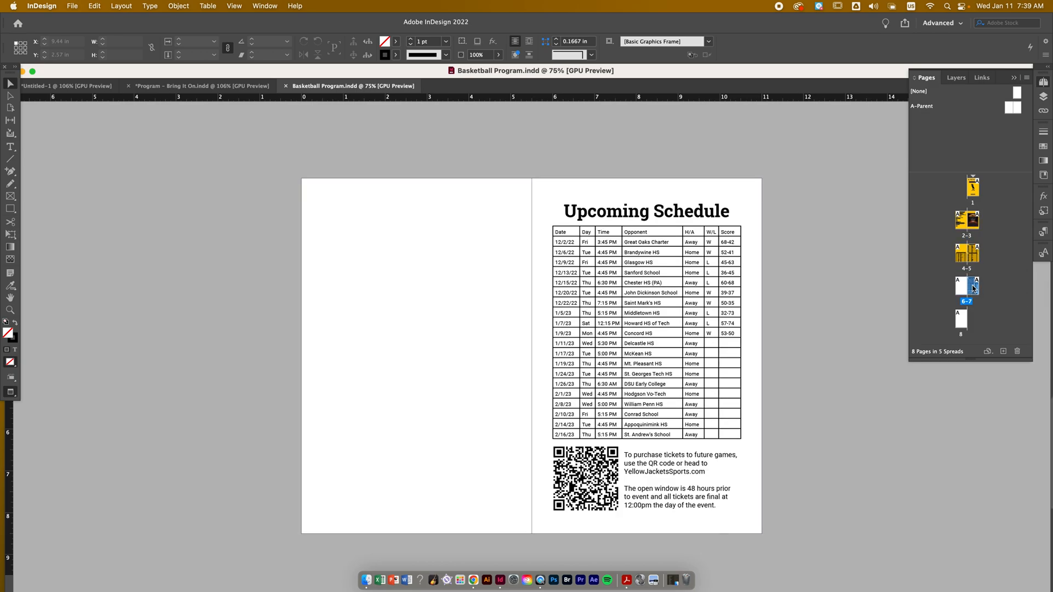
{"action": "double_click", "coordinate": [961, 318]}
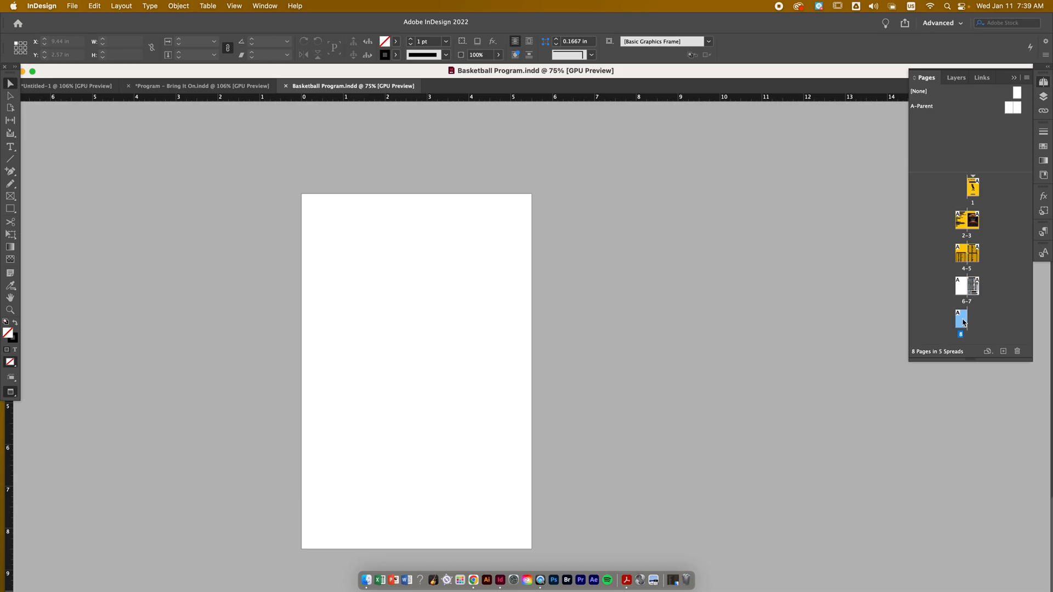
{"action": "double_click", "coordinate": [974, 192]}
{"action": "scroll", "coordinate": [747, 254], "scroll_direction": "down", "scroll_amount": 10}
{"action": "scroll", "coordinate": [747, 253], "scroll_direction": "down", "scroll_amount": 15}
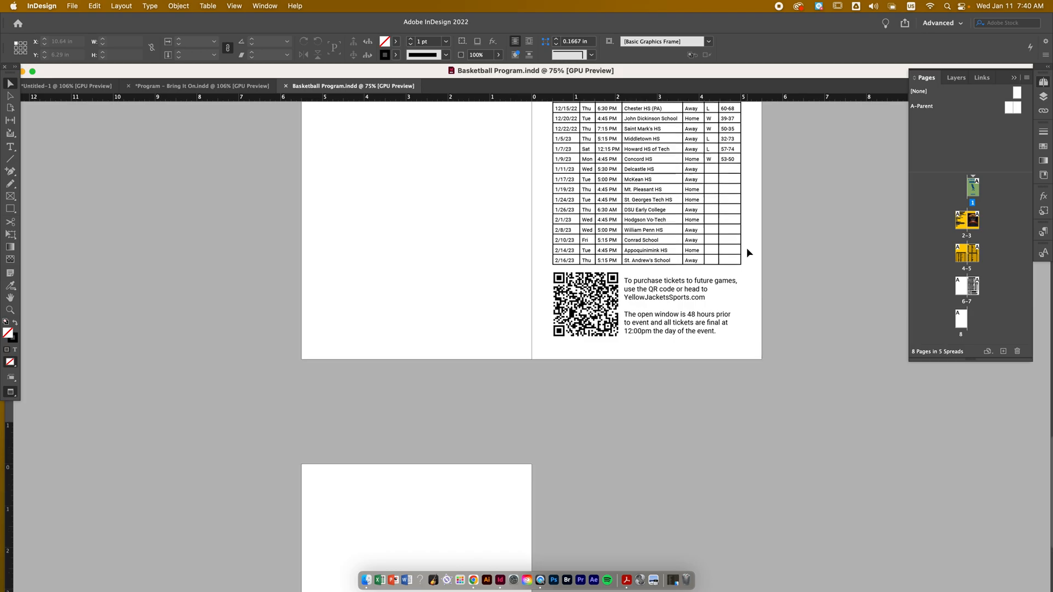
{"action": "scroll", "coordinate": [746, 250], "scroll_direction": "up", "scroll_amount": 15}
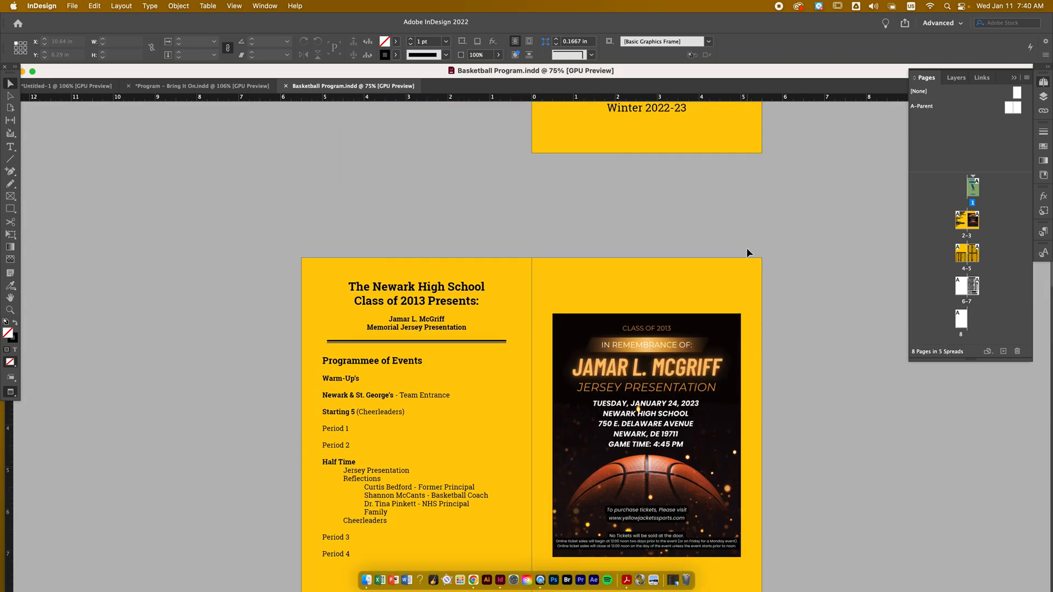
{"action": "scroll", "coordinate": [747, 252], "scroll_direction": "up", "scroll_amount": 5}
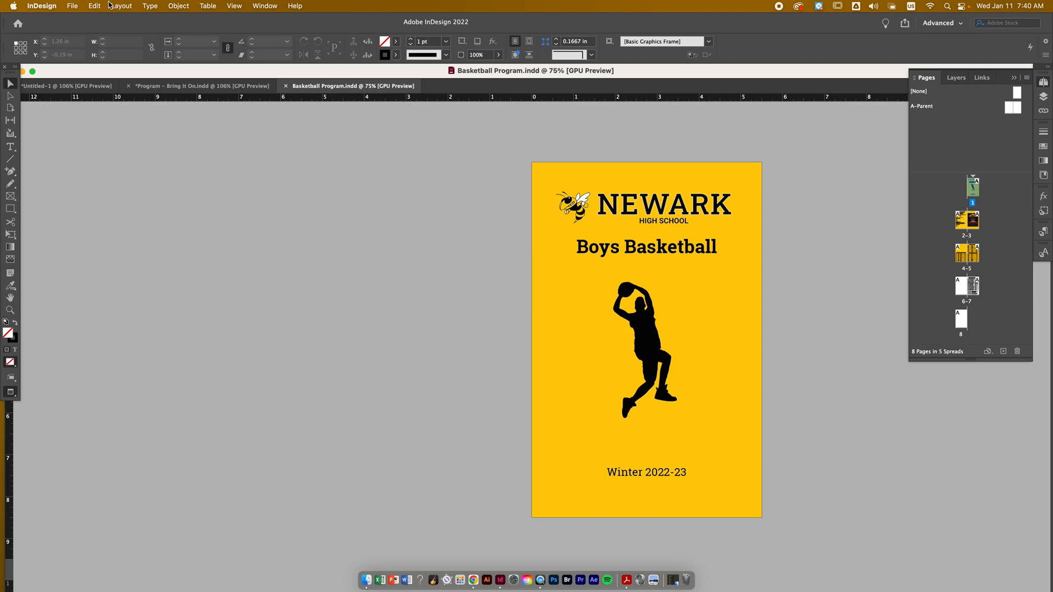
- Start a new print document based on the Letter - Half preset
{"action": "left_click", "coordinate": [73, 6]}
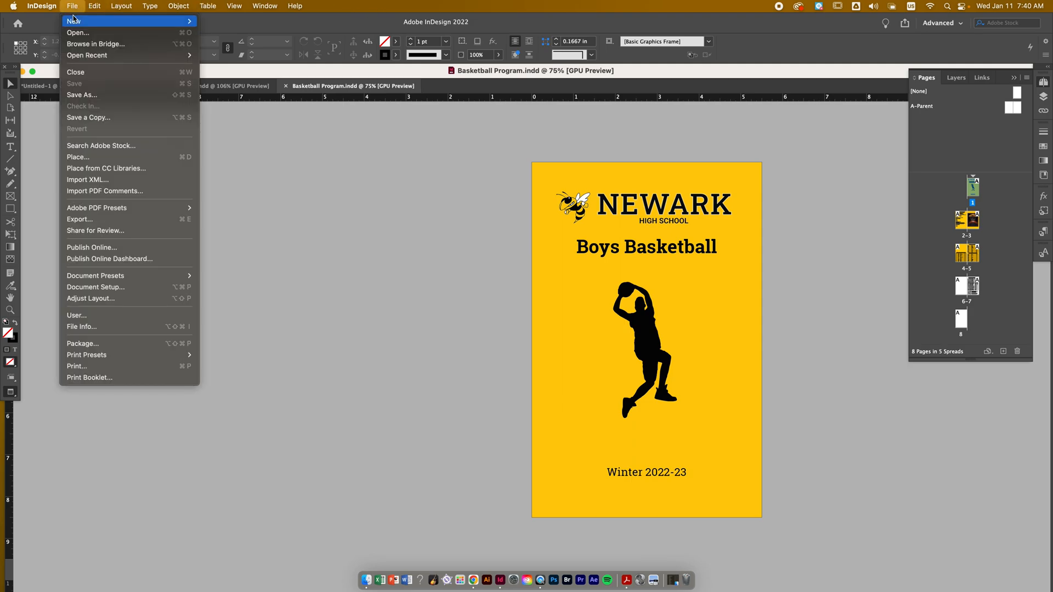
{"action": "mouse_move", "coordinate": [181, 21]}
{"action": "left_click", "coordinate": [213, 21]}
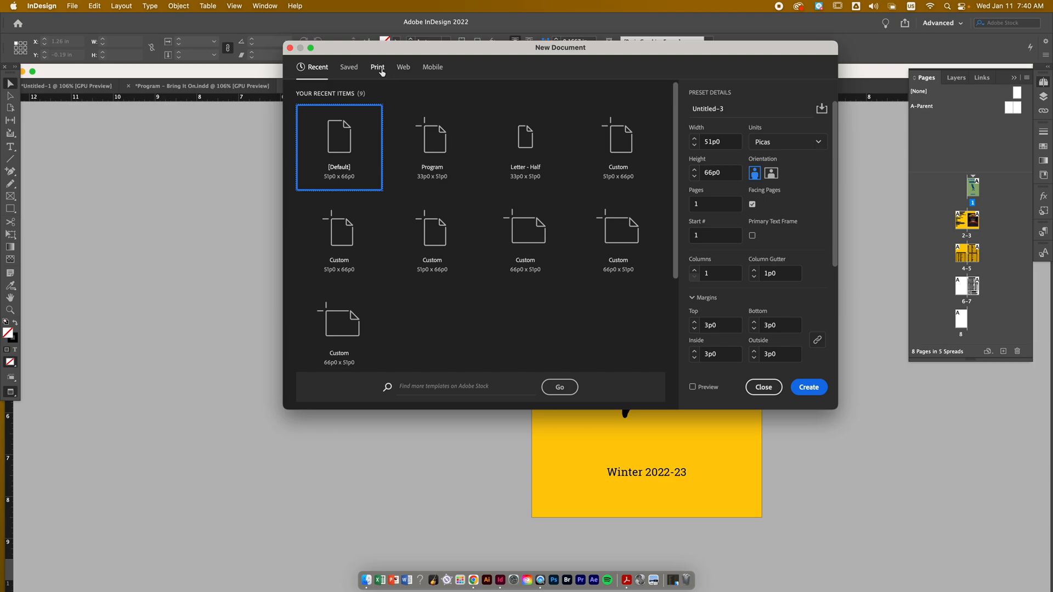
{"action": "left_click", "coordinate": [381, 69]}
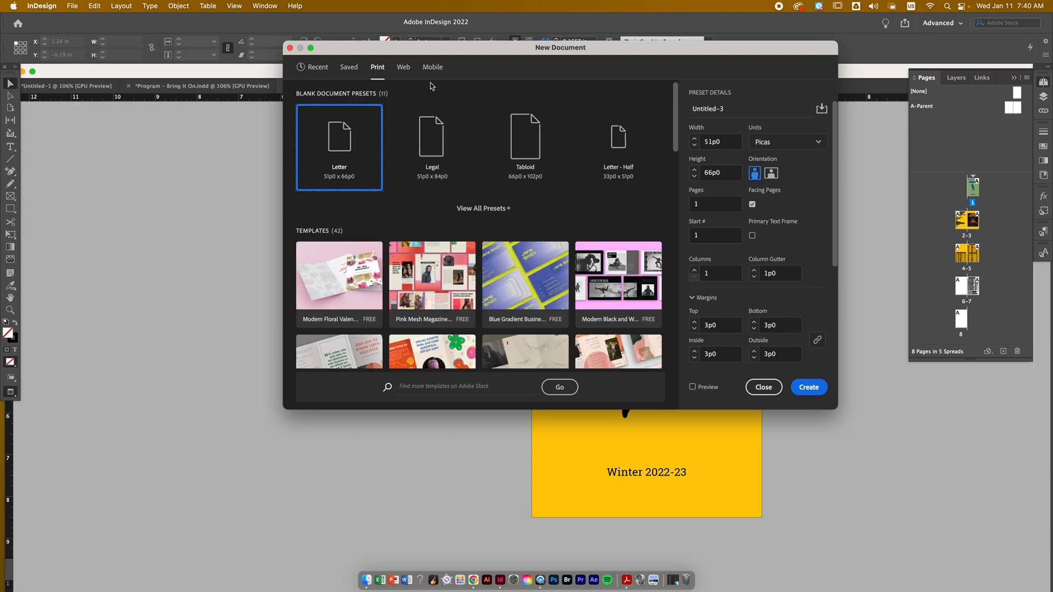
{"action": "left_click", "coordinate": [610, 150]}
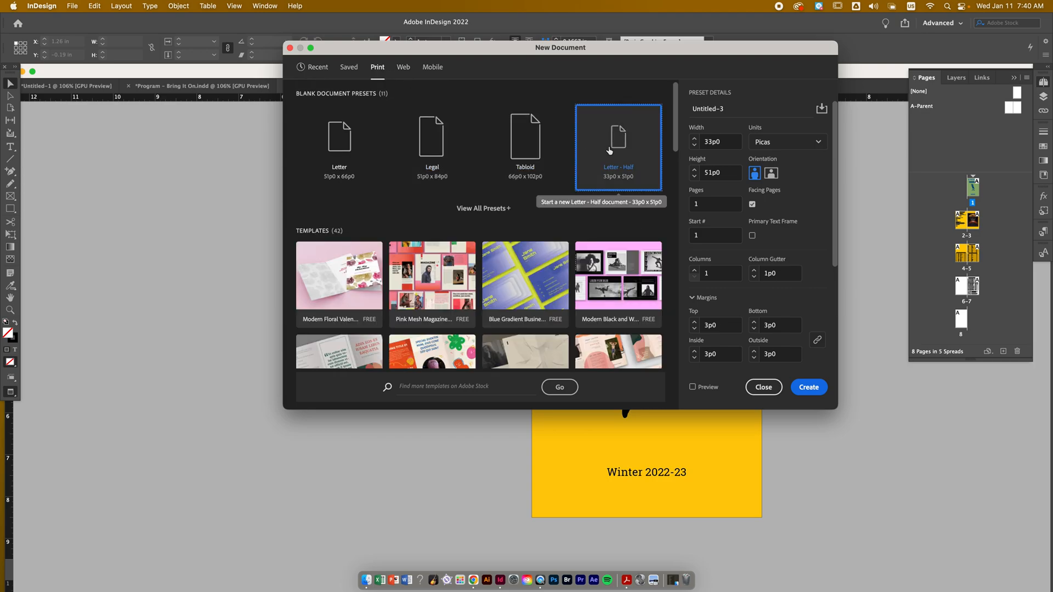
- Set the new document's units to inches and its page count to 4, keep facing pages, and create it
{"action": "left_click", "coordinate": [783, 146]}
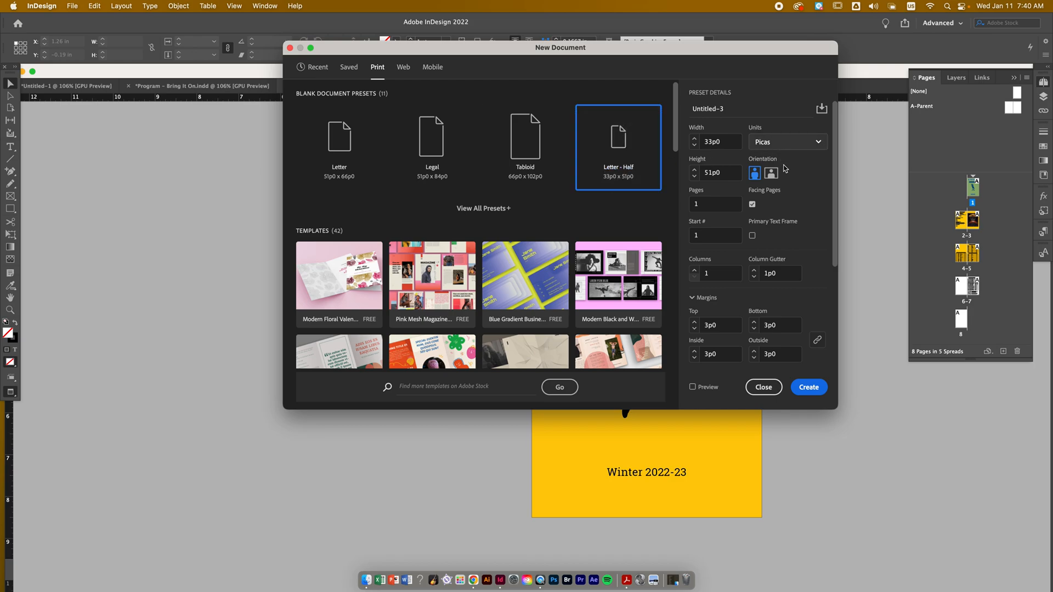
{"action": "left_click", "coordinate": [775, 194]}
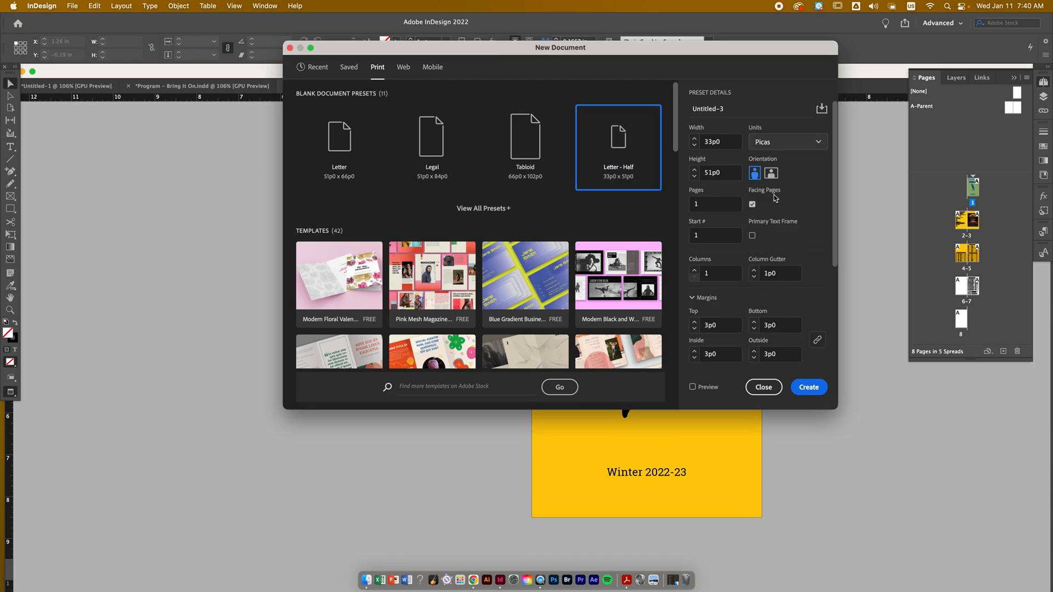
{"action": "double_click", "coordinate": [707, 202]}
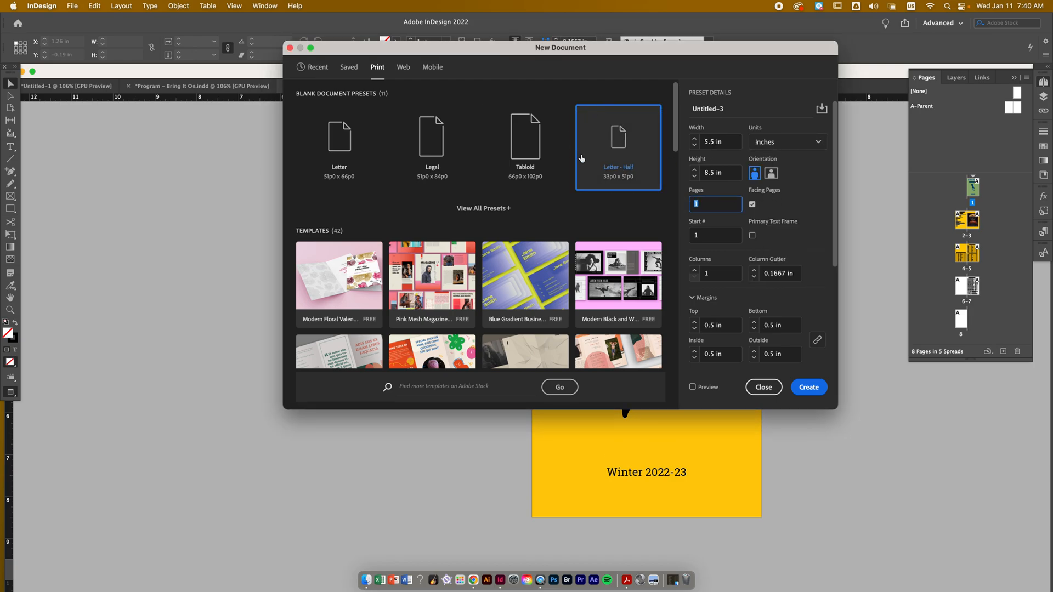
{"action": "type", "text": "5"}
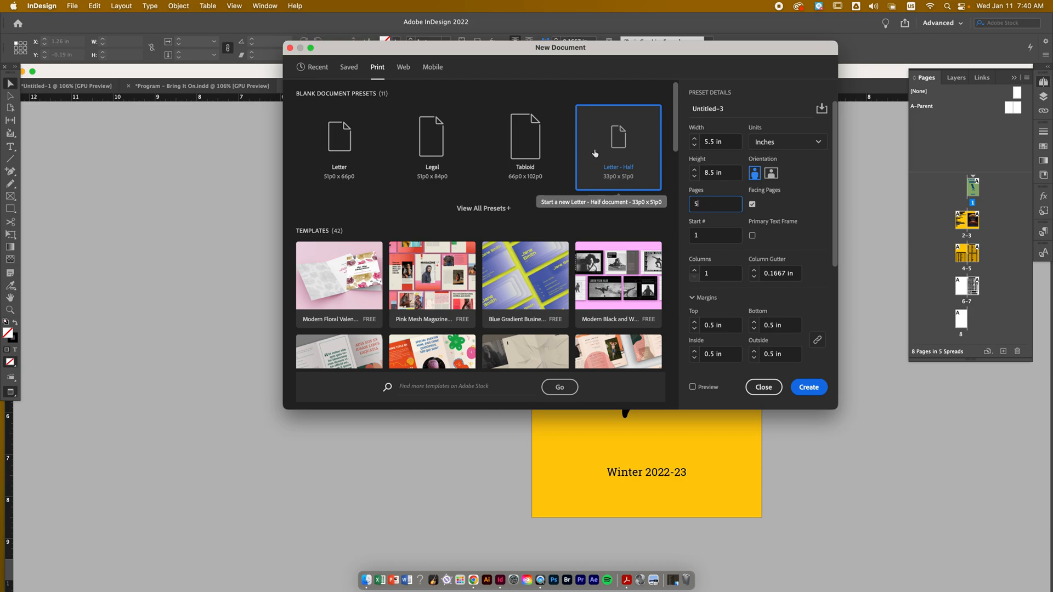
{"action": "key", "text": "BackSpace"}
{"action": "type", "text": "4"}
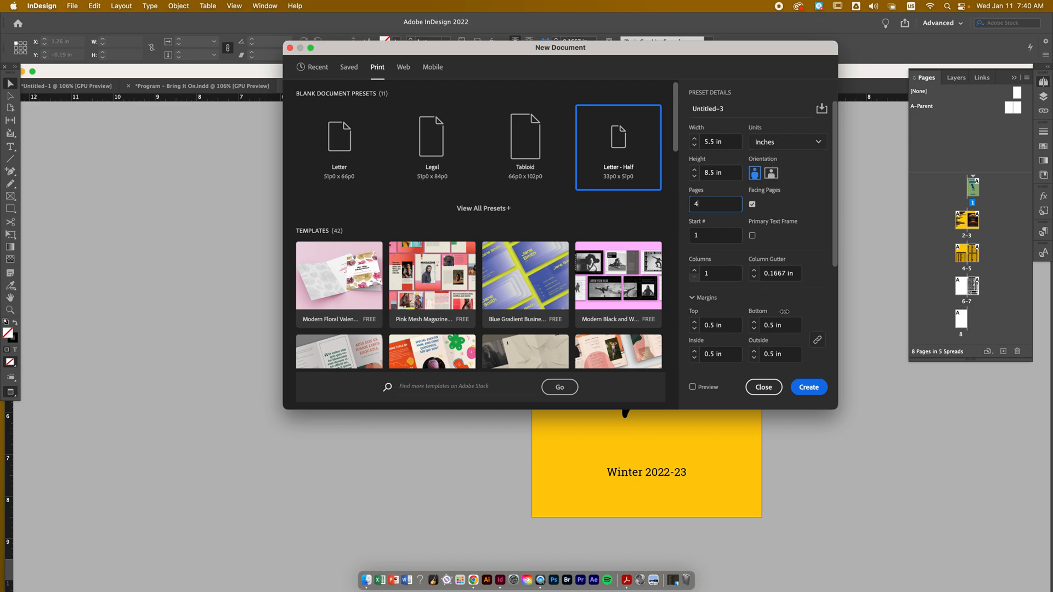
{"action": "scroll", "coordinate": [784, 311], "scroll_direction": "down", "scroll_amount": 4}
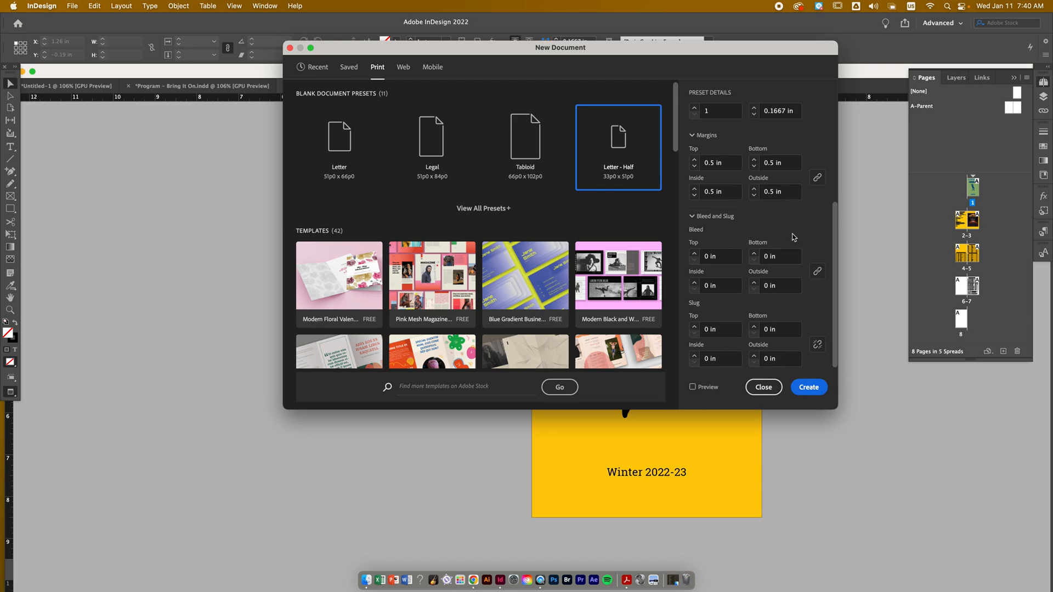
{"action": "scroll", "coordinate": [793, 237], "scroll_direction": "up", "scroll_amount": 4}
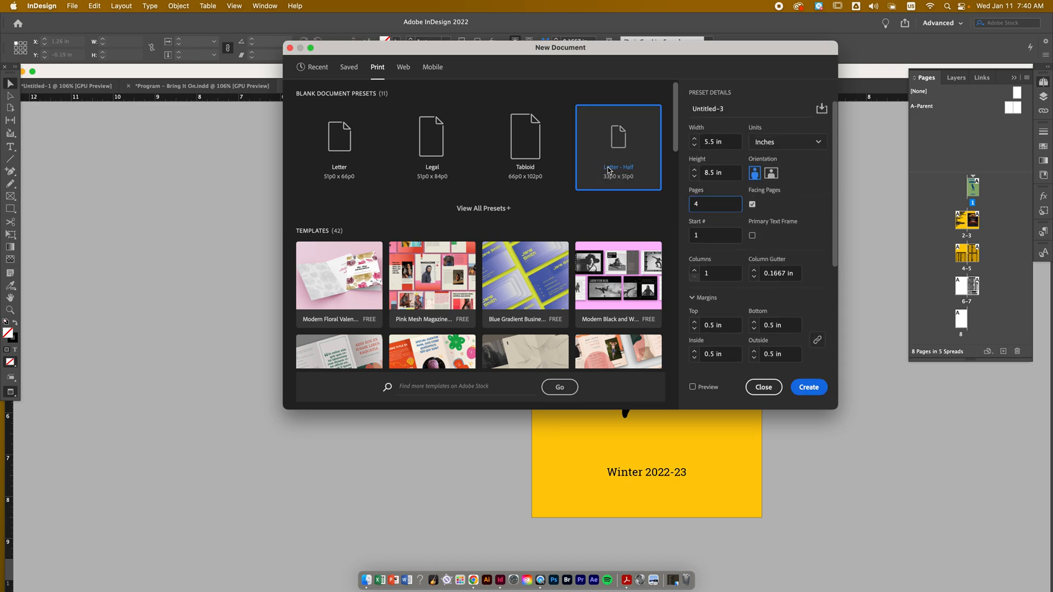
{"action": "left_click", "coordinate": [808, 386]}
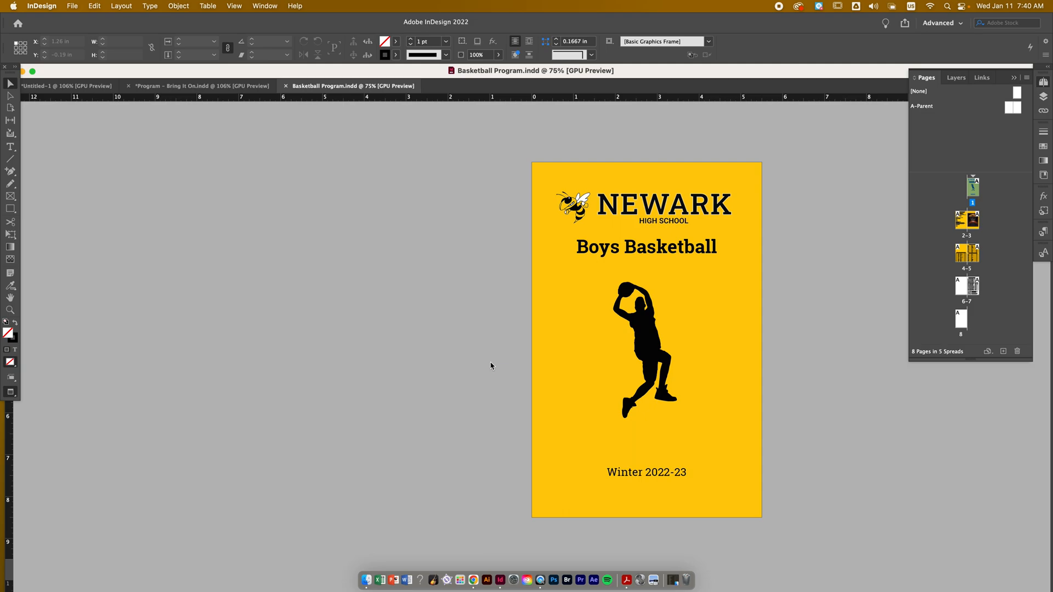
- Review the new document's blank front page, inner spread and back page, and return to page 1
{"action": "scroll", "coordinate": [490, 366], "scroll_direction": "down", "scroll_amount": 10}
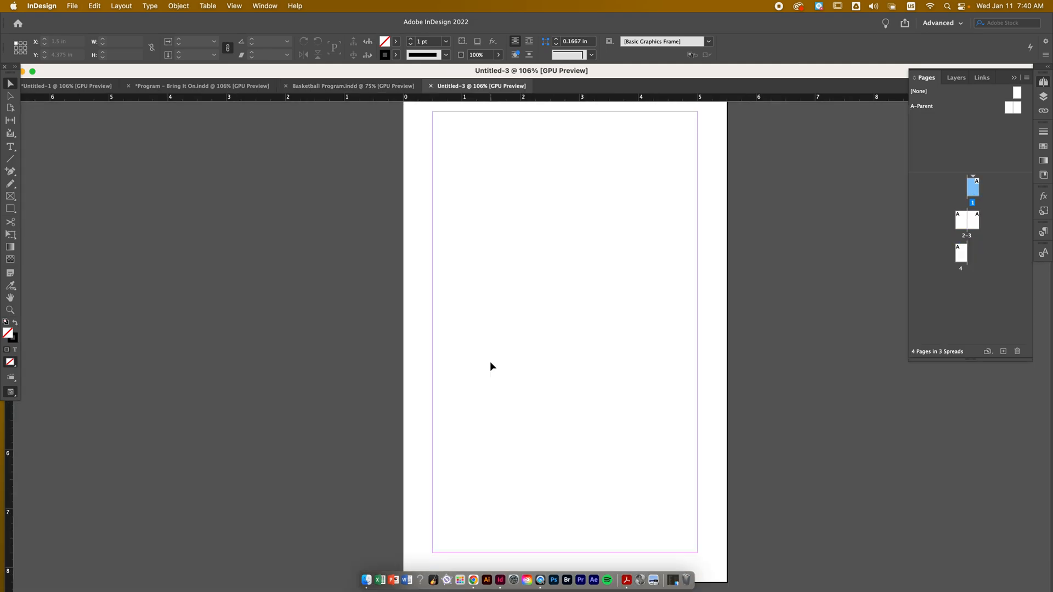
{"action": "scroll", "coordinate": [490, 362], "scroll_direction": "down", "scroll_amount": 10}
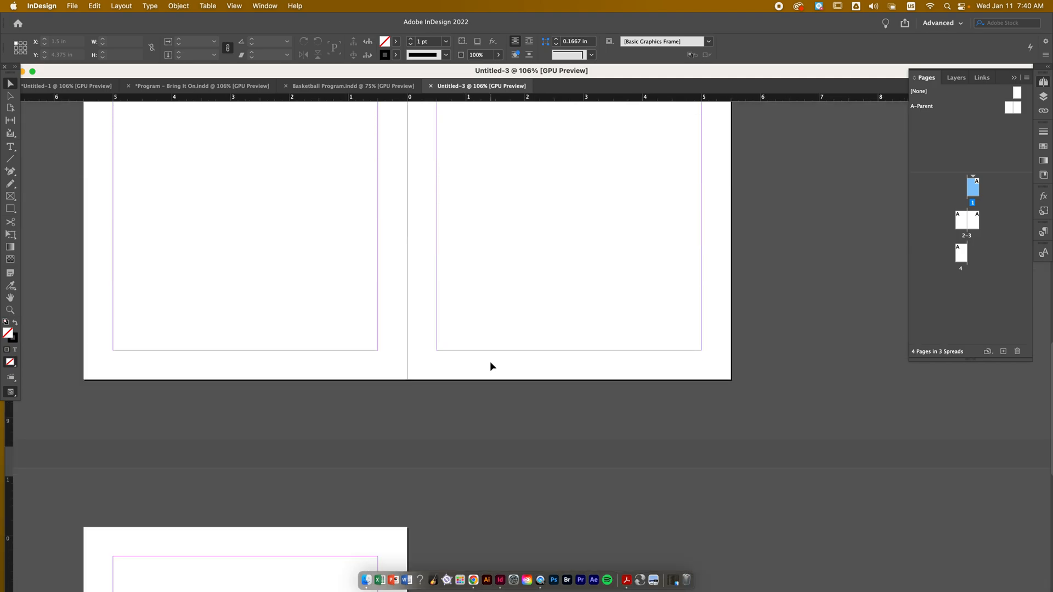
{"action": "scroll", "coordinate": [490, 366], "scroll_direction": "up", "scroll_amount": 15}
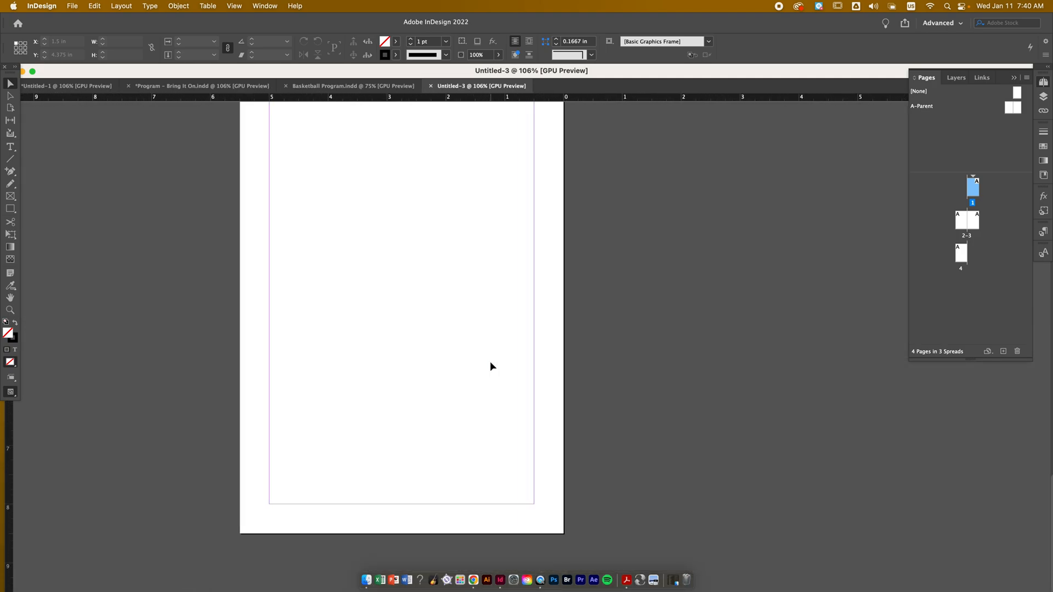
{"action": "scroll", "coordinate": [489, 366], "scroll_direction": "up", "scroll_amount": 5}
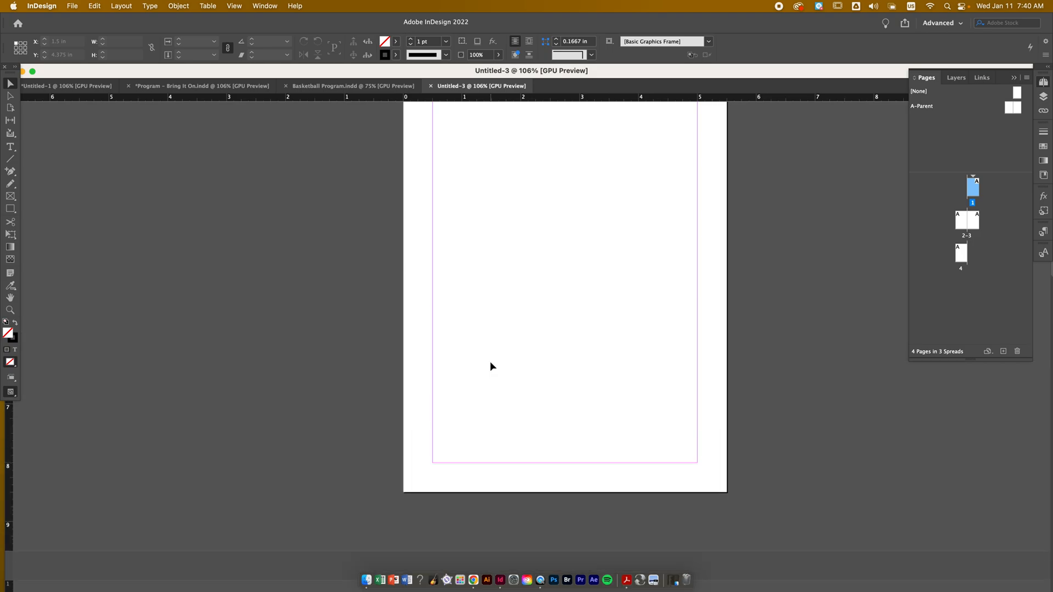
{"action": "scroll", "coordinate": [564, 246], "scroll_direction": "up", "scroll_amount": 2}
{"action": "scroll", "coordinate": [616, 250], "scroll_direction": "down", "scroll_amount": 15}
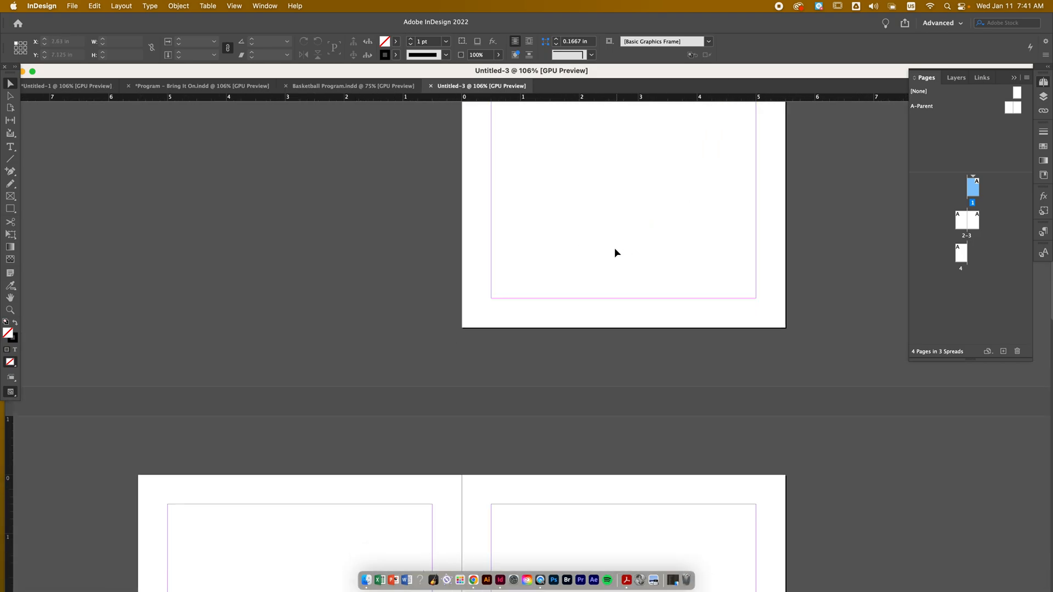
{"action": "scroll", "coordinate": [615, 248], "scroll_direction": "up", "scroll_amount": 3}
{"action": "scroll", "coordinate": [614, 249], "scroll_direction": "down", "scroll_amount": 6}
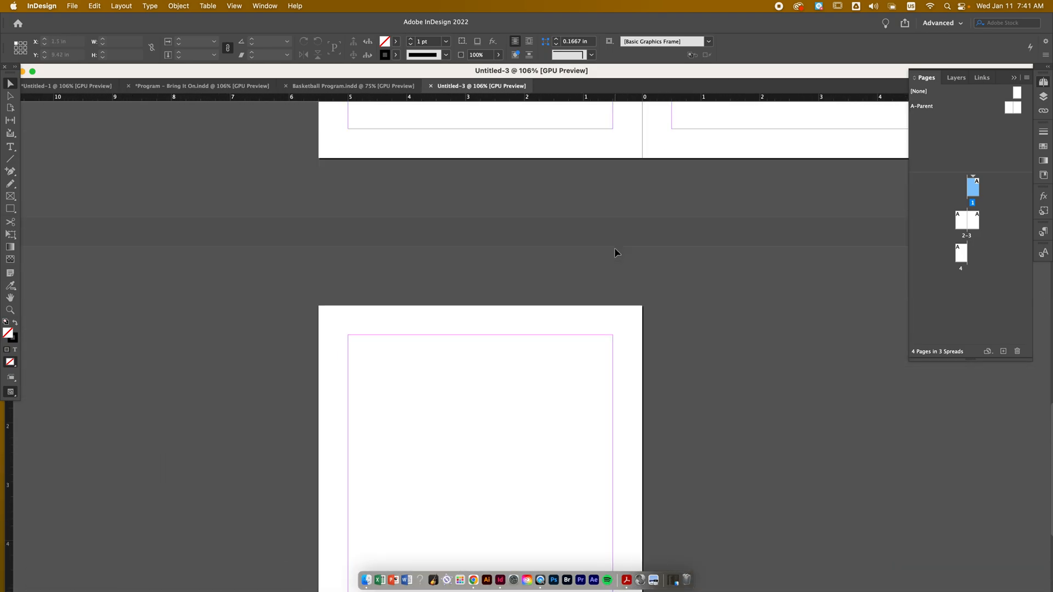
{"action": "double_click", "coordinate": [964, 257]}
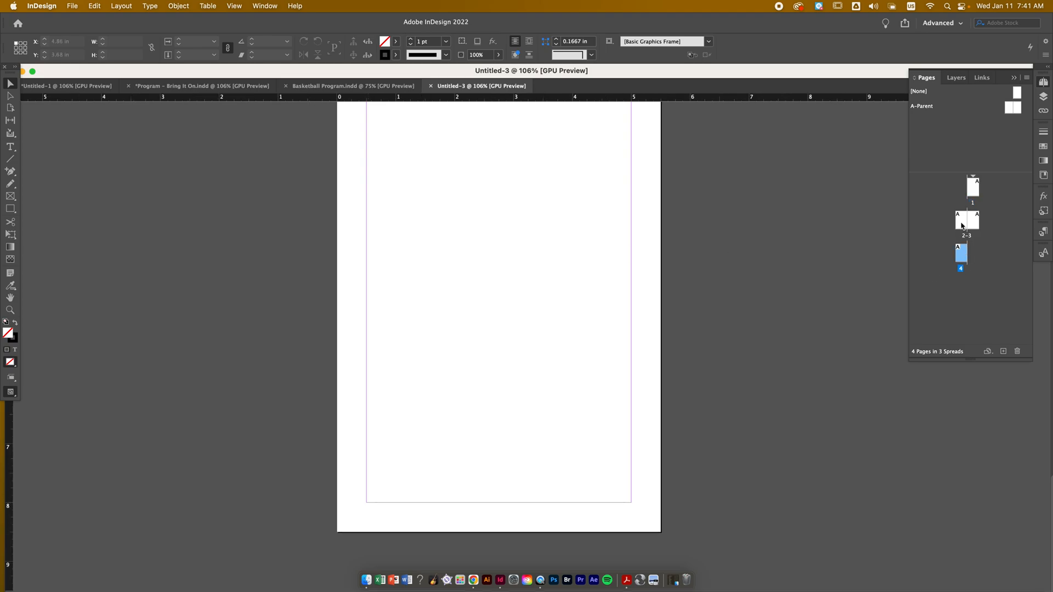
{"action": "double_click", "coordinate": [963, 222]}
{"action": "double_click", "coordinate": [974, 192]}
{"action": "scroll", "coordinate": [1044, 294], "scroll_direction": "up", "scroll_amount": 5}
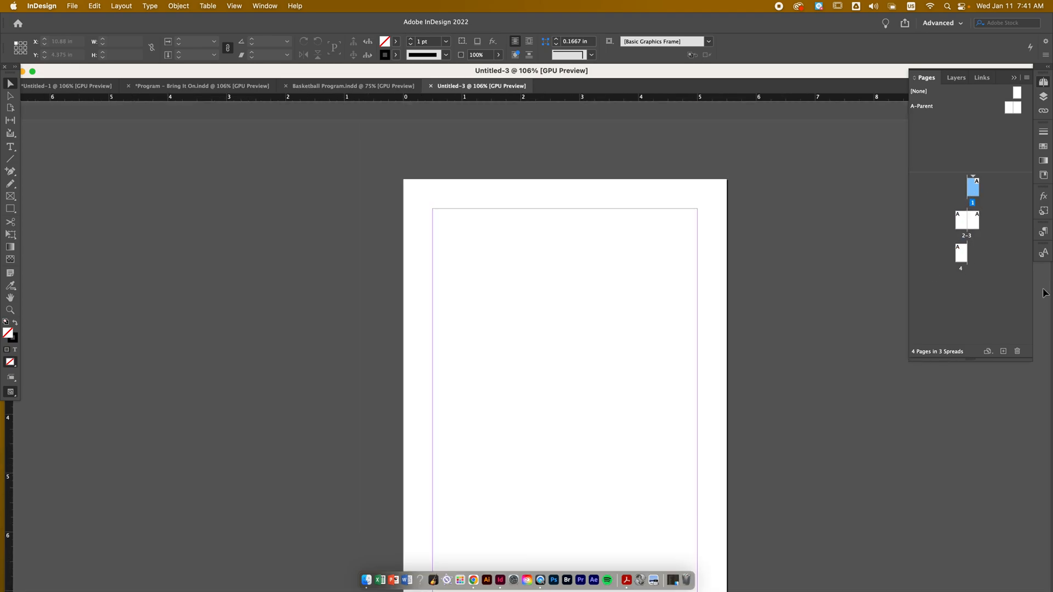
{"action": "scroll", "coordinate": [1044, 293], "scroll_direction": "down", "scroll_amount": 7}
{"action": "scroll", "coordinate": [1045, 294], "scroll_direction": "up", "scroll_amount": 6}
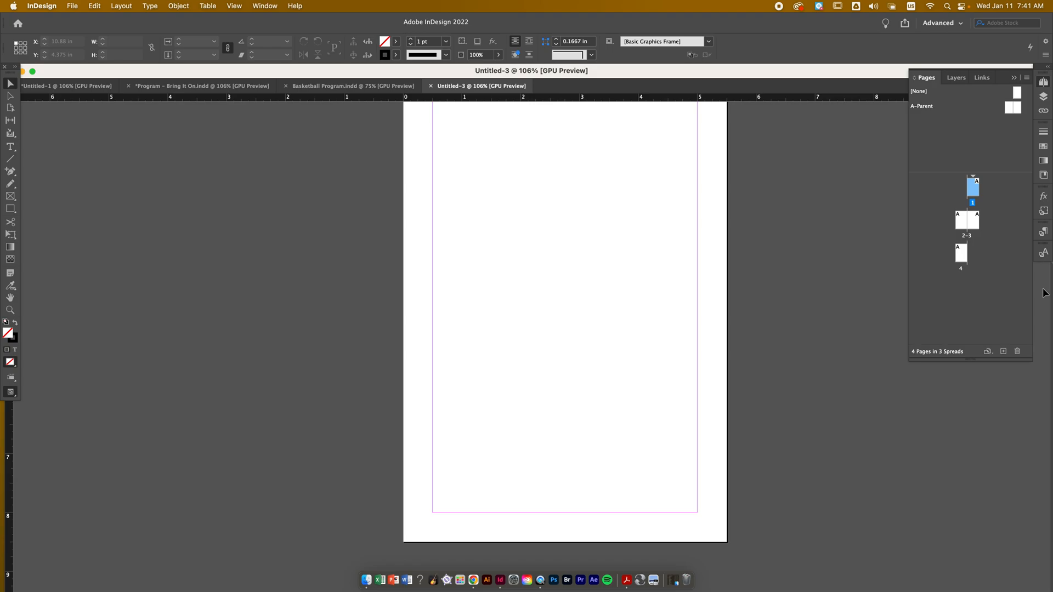
- Add a text frame about 4.5 by 1.1 in between the side margins near the top of page 1, reading "Newark Swim Meet"
{"action": "left_click", "coordinate": [9, 149]}
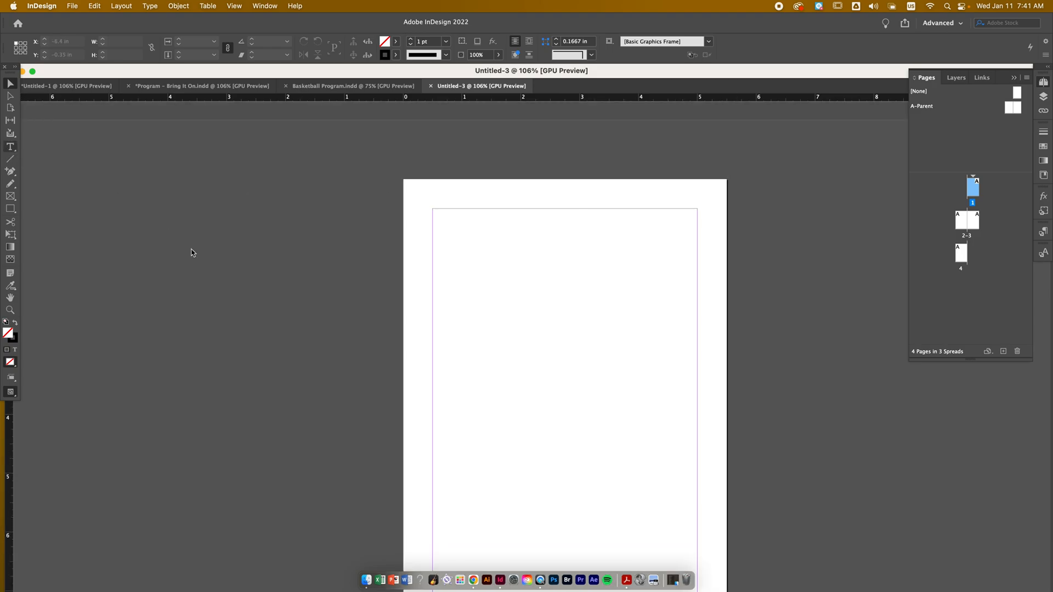
{"action": "left_click_drag", "start_coordinate": [433, 246], "coordinate": [696, 310]}
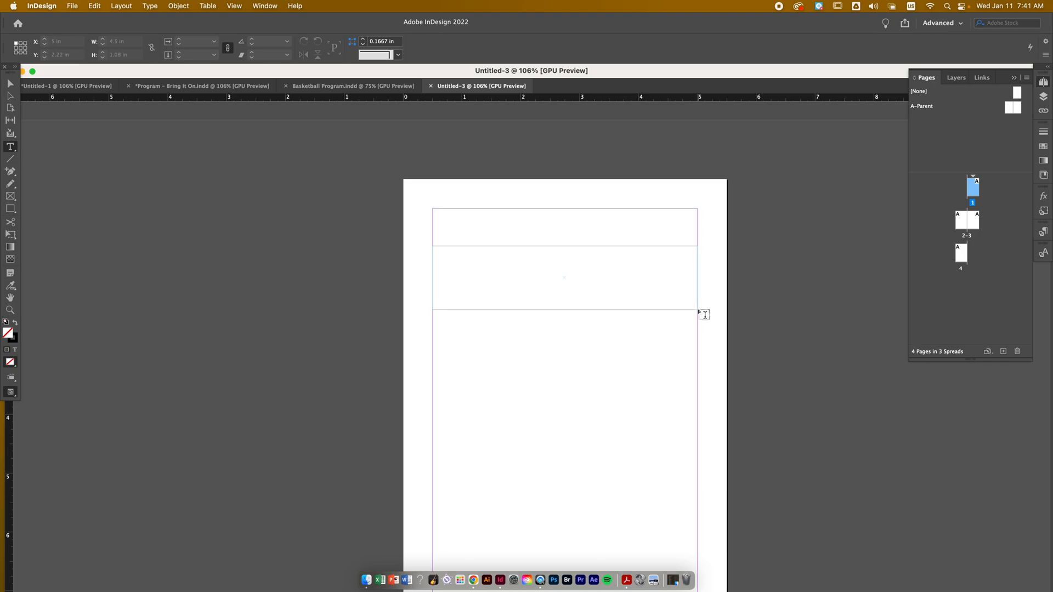
{"action": "type", "text": "Newark Swim Meet"}
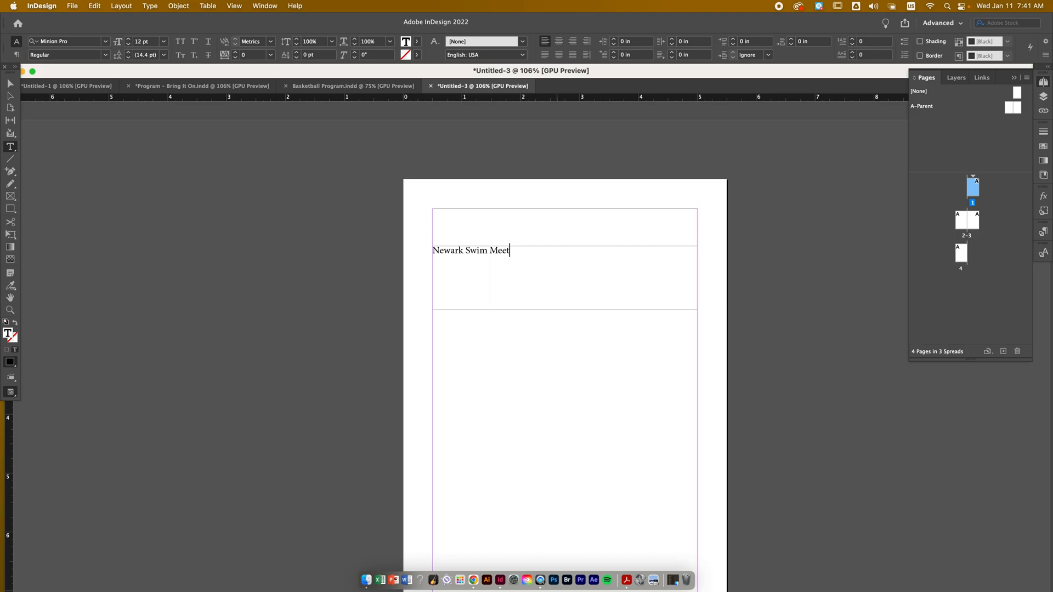
- Add a margin-wide text frame at the foot of page 1 with "January 1st, 2020", "Newark High School" and the school's address on separate lines
{"action": "scroll", "coordinate": [403, 310], "scroll_direction": "down", "scroll_amount": 5}
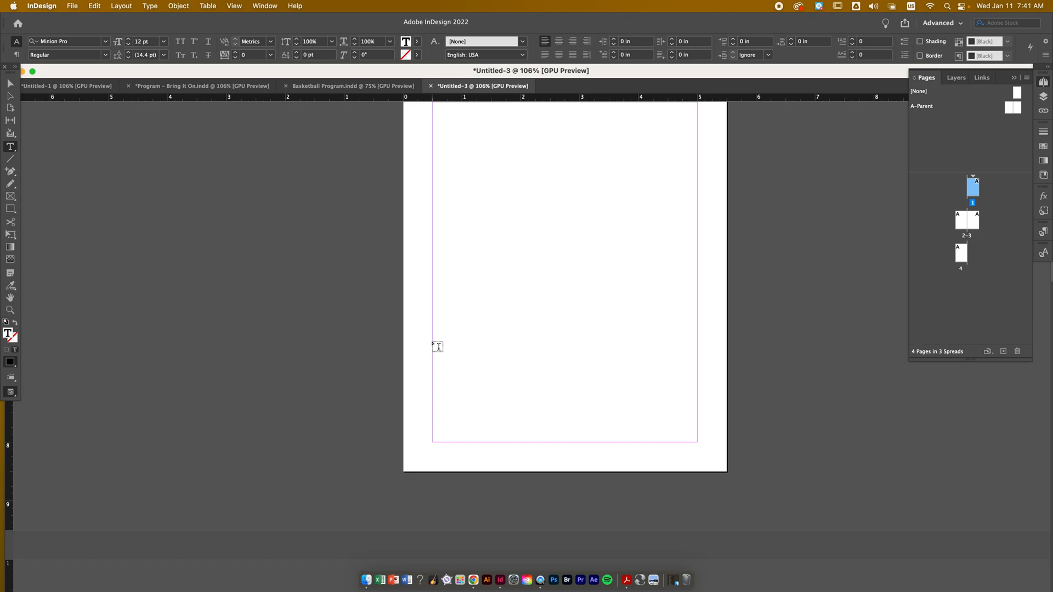
{"action": "mouse_move", "coordinate": [433, 343]}
{"action": "left_mouse_down"}
{"action": "mouse_move", "coordinate": [668, 444]}
{"action": "mouse_move", "coordinate": [699, 442]}
{"action": "left_mouse_up"}
{"action": "type", "text": "January 1st, 2020 "}
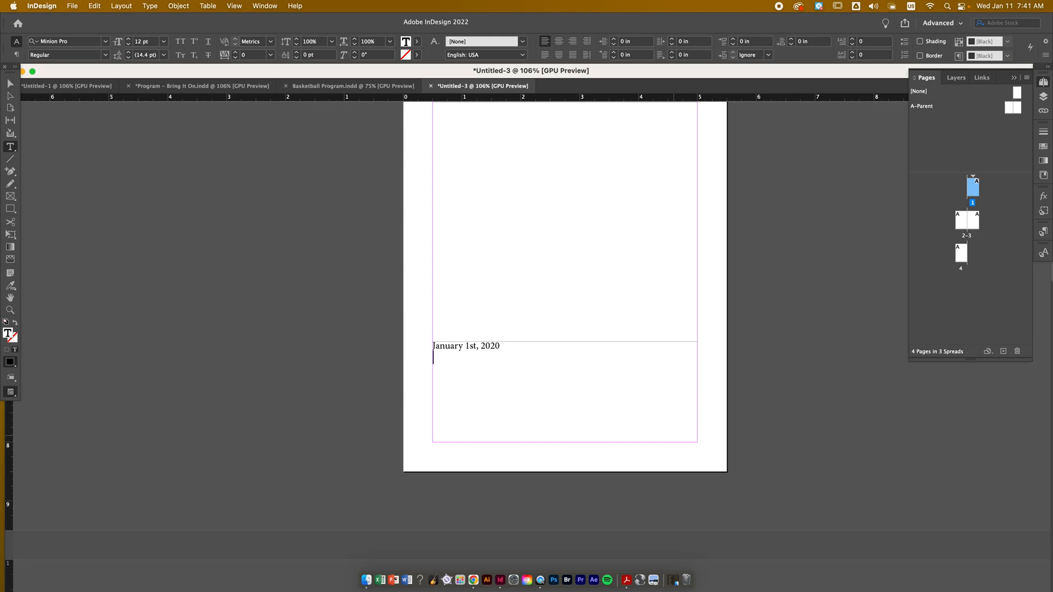
{"action": "type", "text": "Newark High School 750 E"}
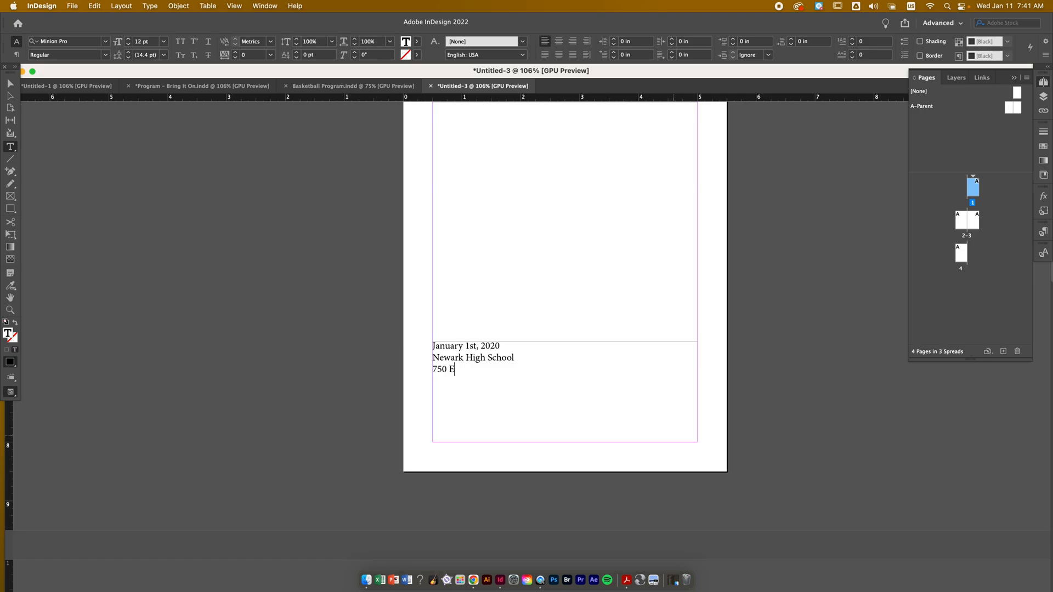
{"action": "type", "text": ". Delaware Ave. "}
{"action": "type", "text": "Newark, DE "}
{"action": "type", "text": "19711"}
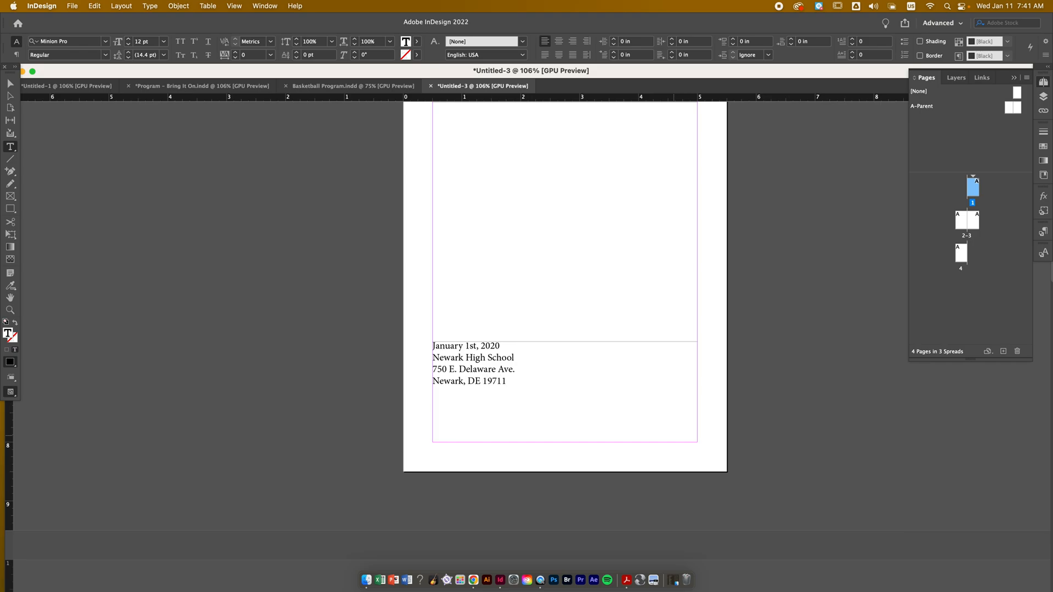
- Insert a line reading "5:00PM" between the date and the school name in the text frame at the foot of page 1
{"action": "key", "text": "super+a"}
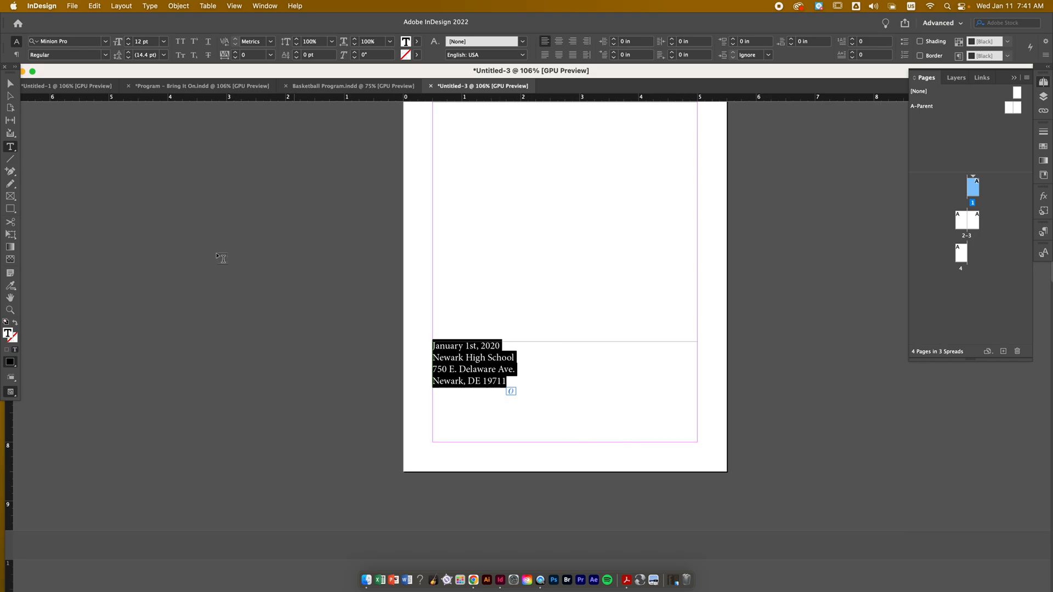
{"action": "key", "text": "Escape"}
{"action": "triple_click", "coordinate": [488, 360]}
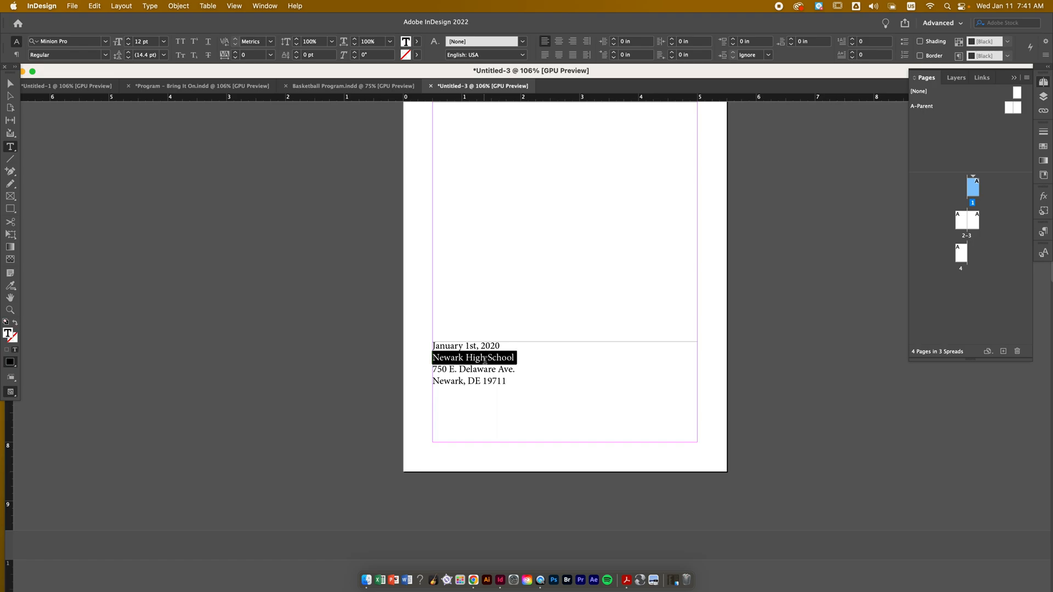
{"action": "left_click", "coordinate": [508, 346]}
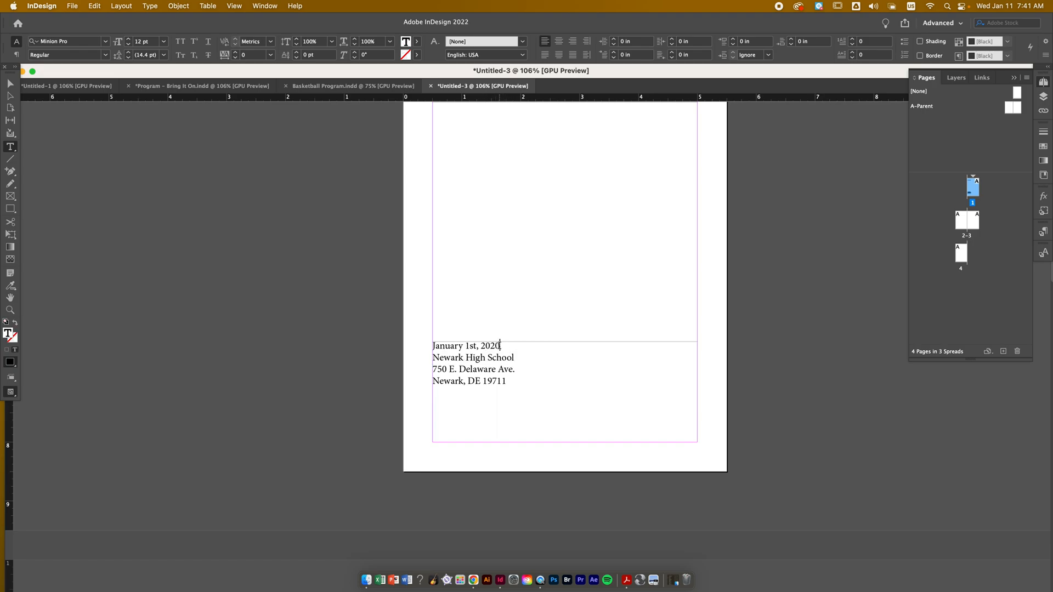
{"action": "key", "text": "Return"}
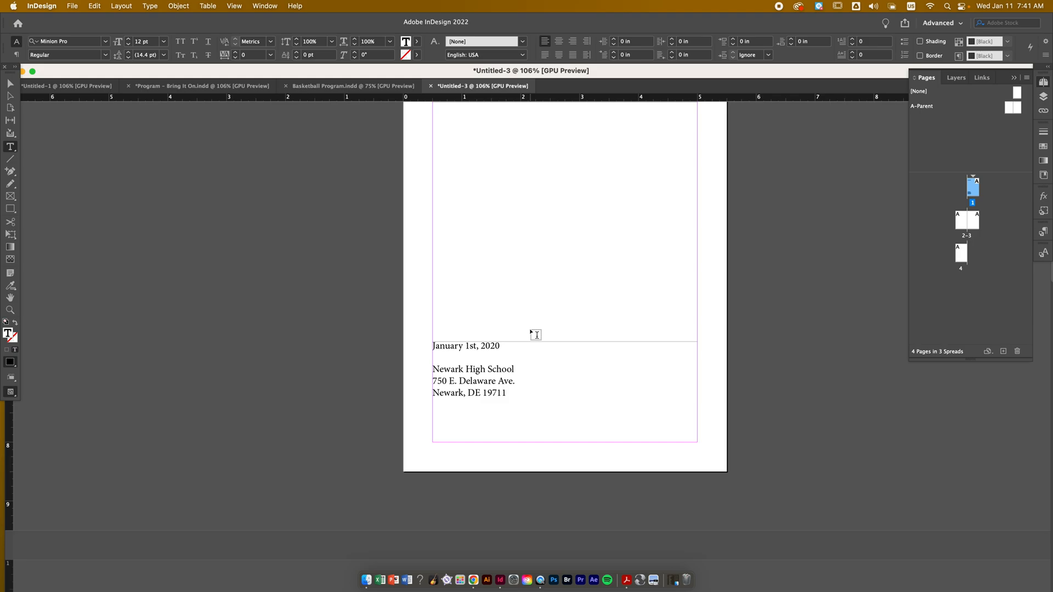
{"action": "key", "text": "BackSpace"}
{"action": "key", "text": "BackSpace"}
{"action": "type", "text": "5:00PM"}
{"action": "scroll", "coordinate": [517, 322], "scroll_direction": "up", "scroll_amount": 5}
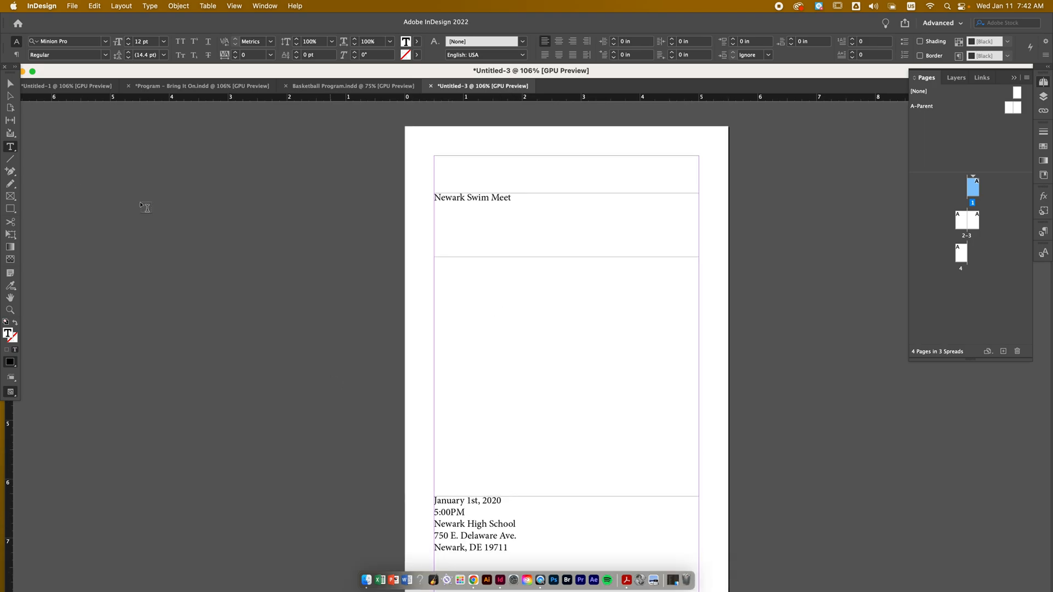
- Finish editing the date and venue frame, and select the entire title text "Newark Swim Meet" on page 1
{"action": "left_click", "coordinate": [10, 83]}
{"action": "scroll", "coordinate": [306, 358], "scroll_direction": "down", "scroll_amount": 3}
{"action": "scroll", "coordinate": [305, 359], "scroll_direction": "up", "scroll_amount": 1}
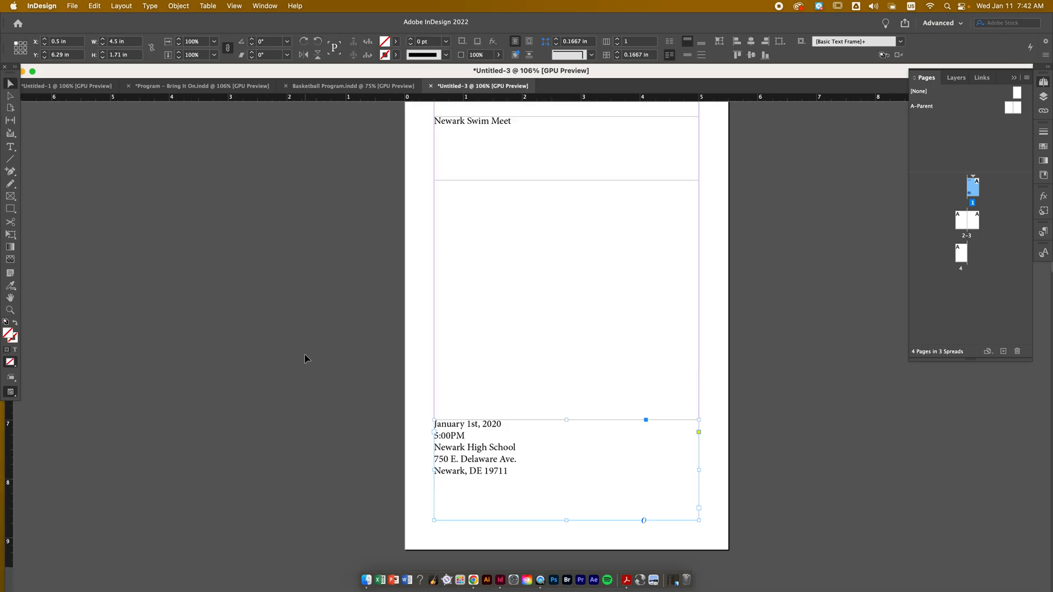
{"action": "left_click", "coordinate": [425, 351]}
{"action": "scroll", "coordinate": [426, 350], "scroll_direction": "up", "scroll_amount": 2}
{"action": "scroll", "coordinate": [426, 350], "scroll_direction": "up", "scroll_amount": 1}
{"action": "double_click", "coordinate": [455, 210]}
{"action": "key", "text": "super+a"}
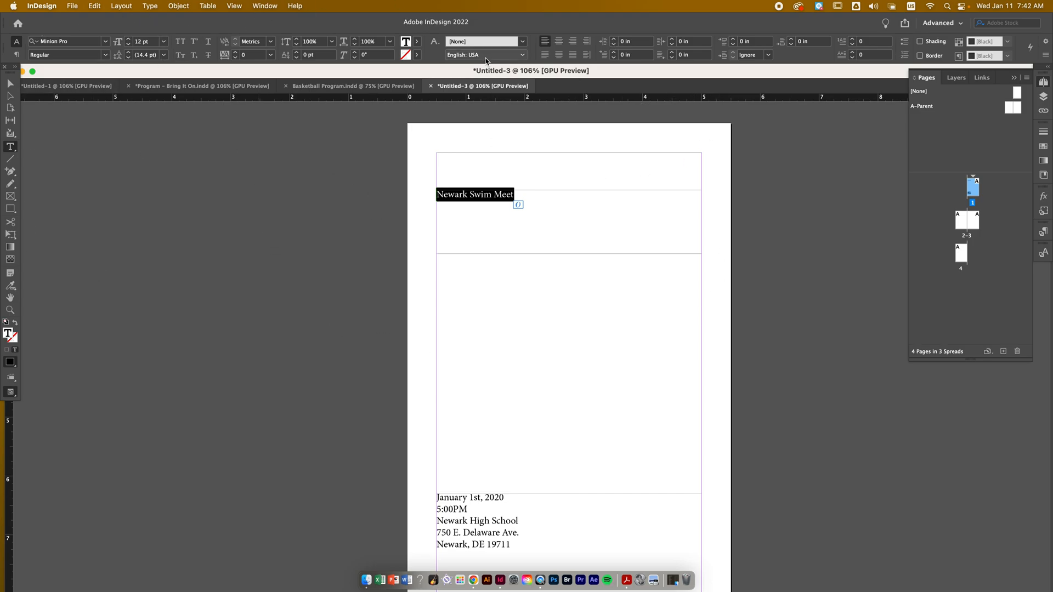
- Switch the workspace to Essentials and return it to Advanced
{"action": "left_click", "coordinate": [263, 4]}
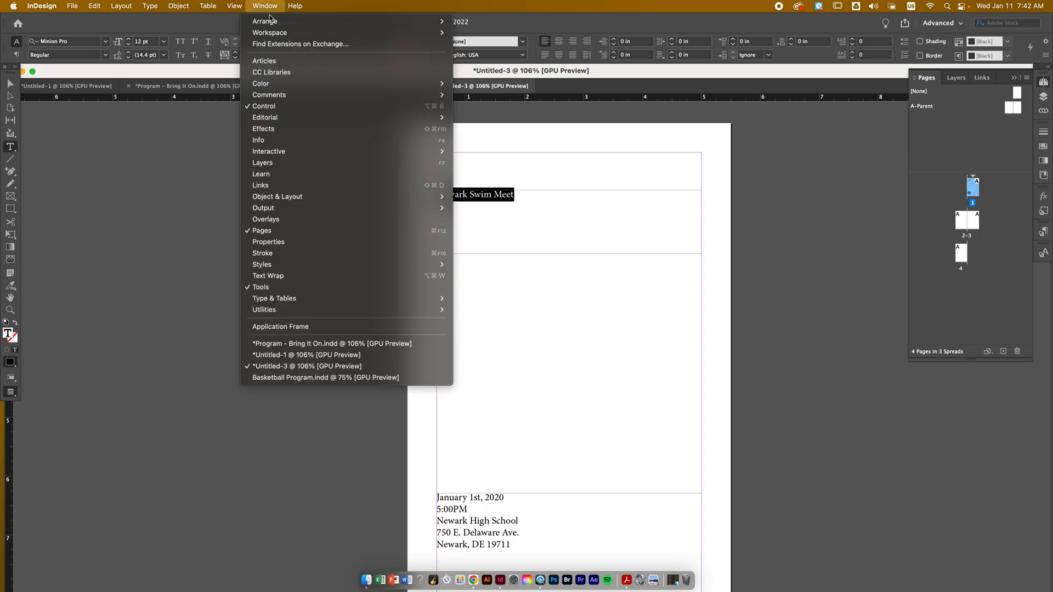
{"action": "mouse_move", "coordinate": [273, 29]}
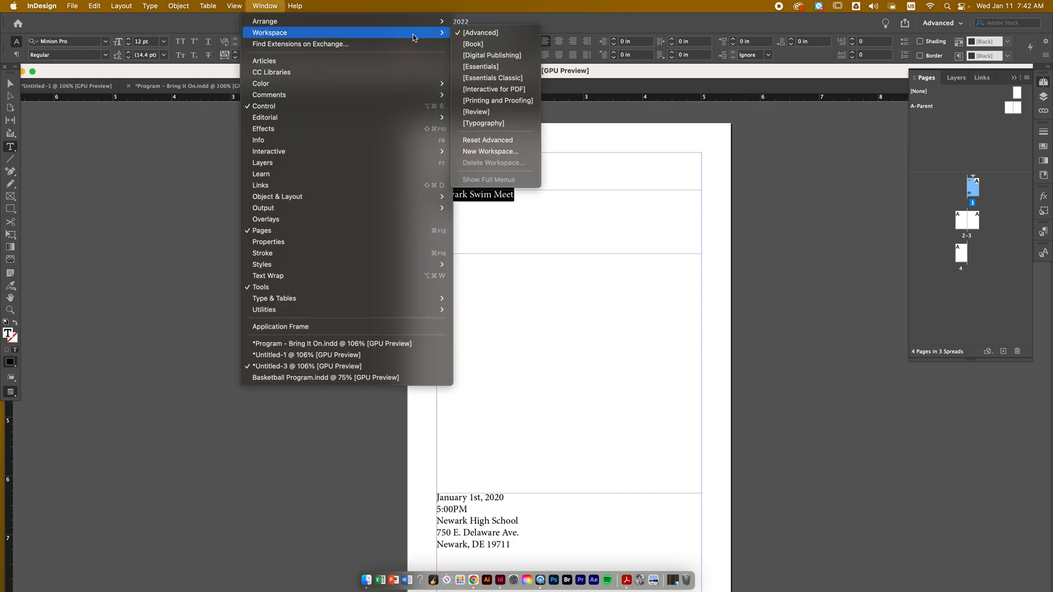
{"action": "left_click", "coordinate": [472, 34]}
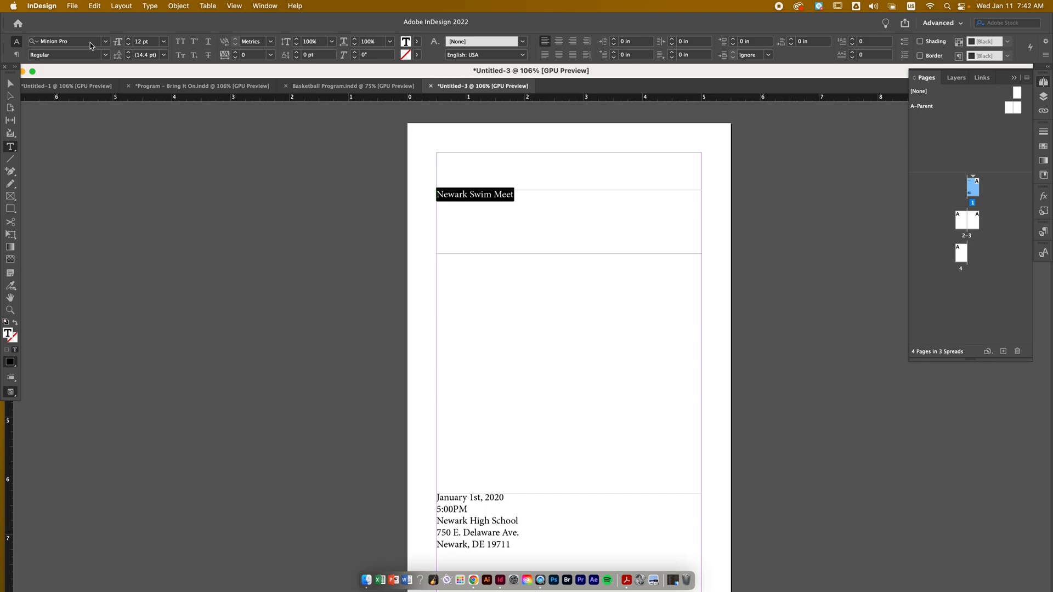
{"action": "left_click", "coordinate": [265, 6]}
{"action": "mouse_move", "coordinate": [307, 32]}
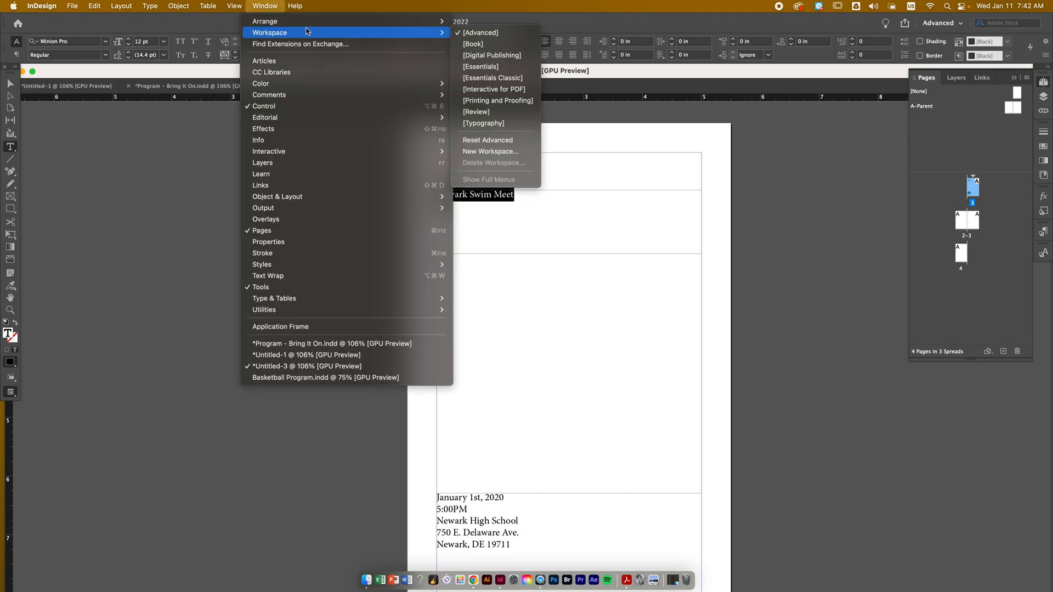
{"action": "left_click", "coordinate": [486, 67]}
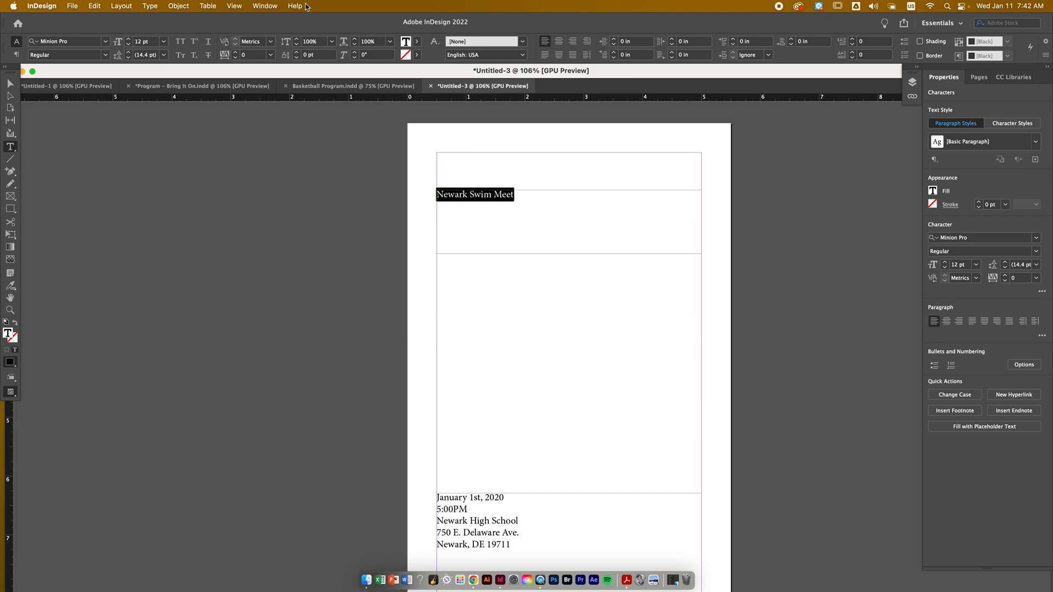
{"action": "left_click", "coordinate": [258, 3]}
{"action": "mouse_move", "coordinate": [279, 34]}
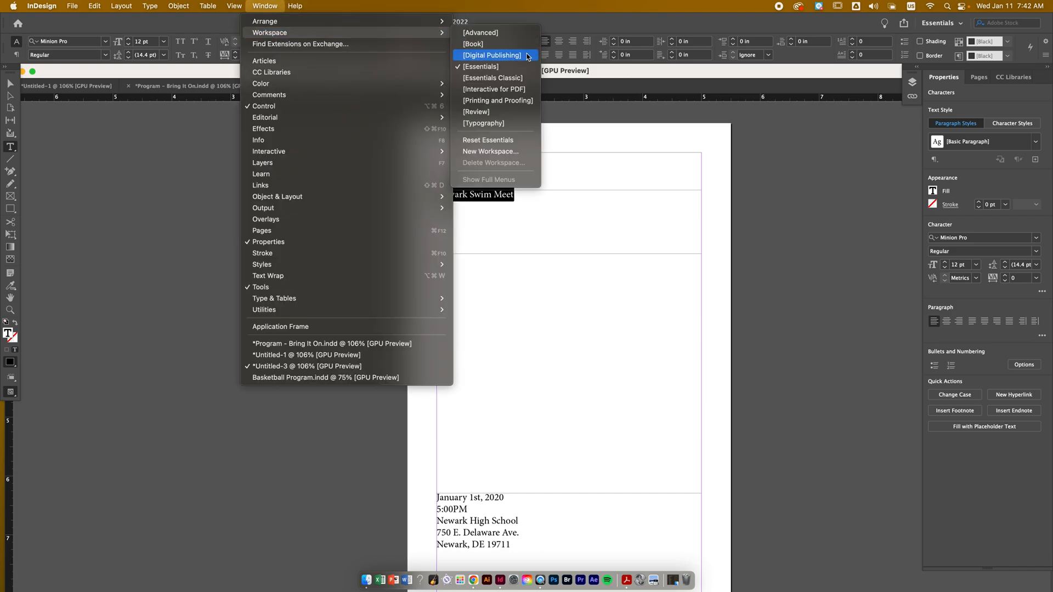
{"action": "left_click", "coordinate": [516, 33]}
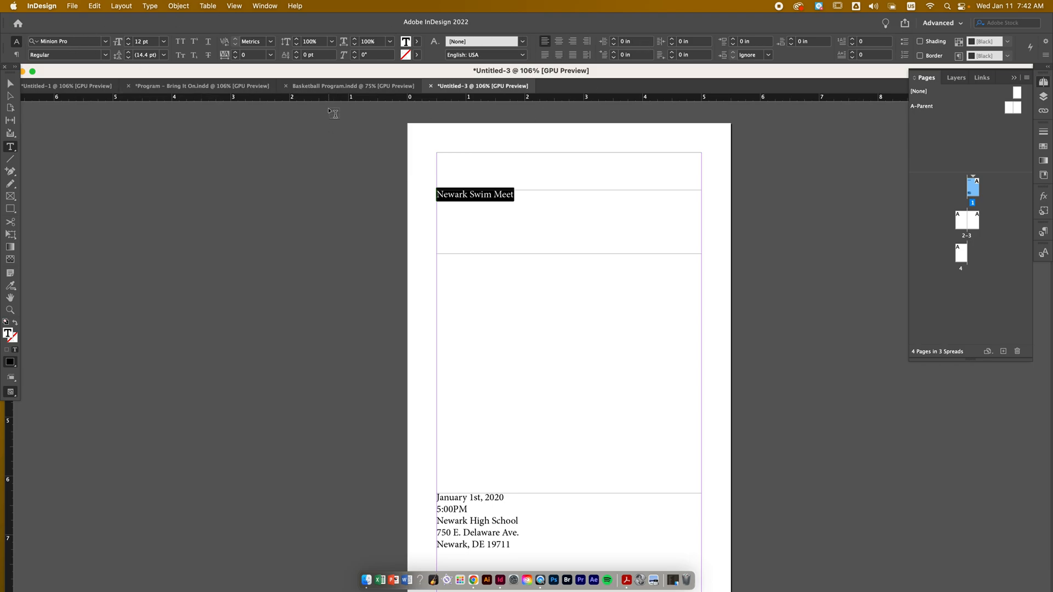
- Set the selected title "Newark Swim Meet" in Helvetica Neue Bold
{"action": "left_click", "coordinate": [103, 43]}
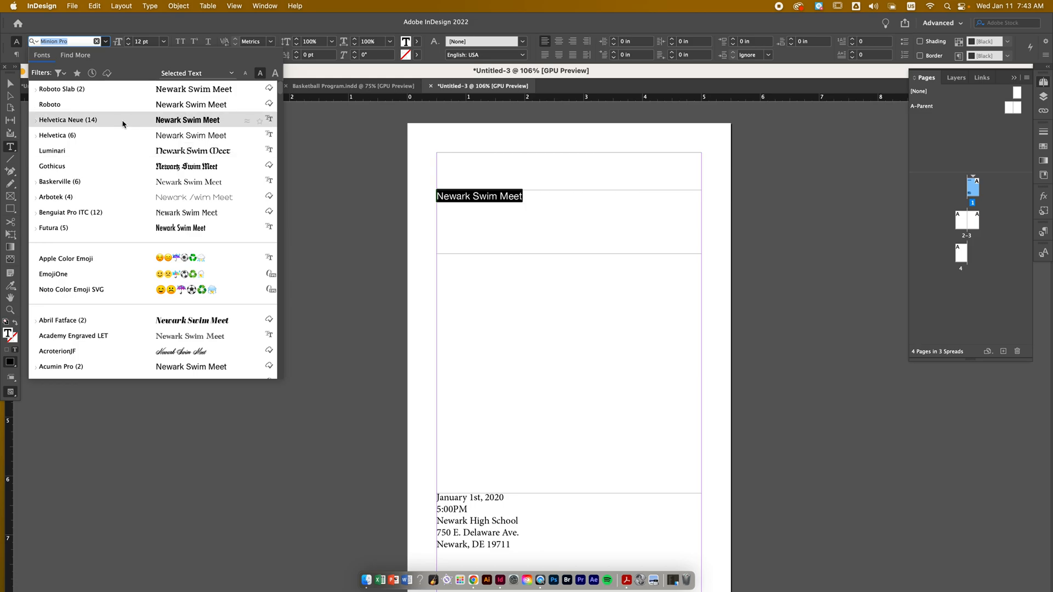
{"action": "left_click", "coordinate": [123, 125]}
{"action": "left_click", "coordinate": [104, 55]}
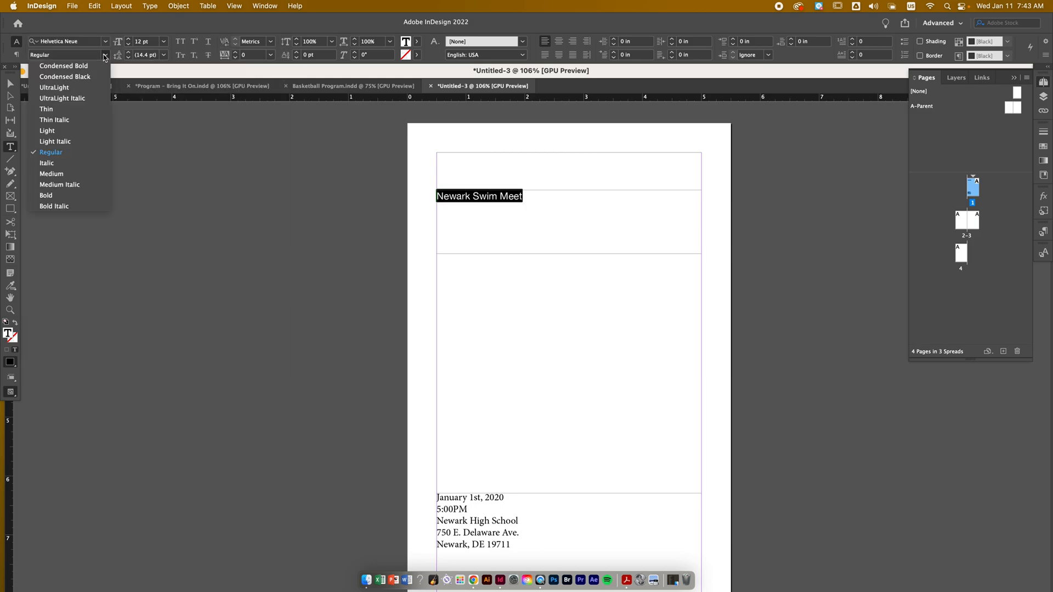
{"action": "left_click", "coordinate": [52, 197]}
- Enlarge the title to 24 pt and center it within its frame
{"action": "left_click", "coordinate": [128, 38]}
{"action": "left_click", "coordinate": [128, 38]}
{"action": "left_click", "coordinate": [127, 38]}
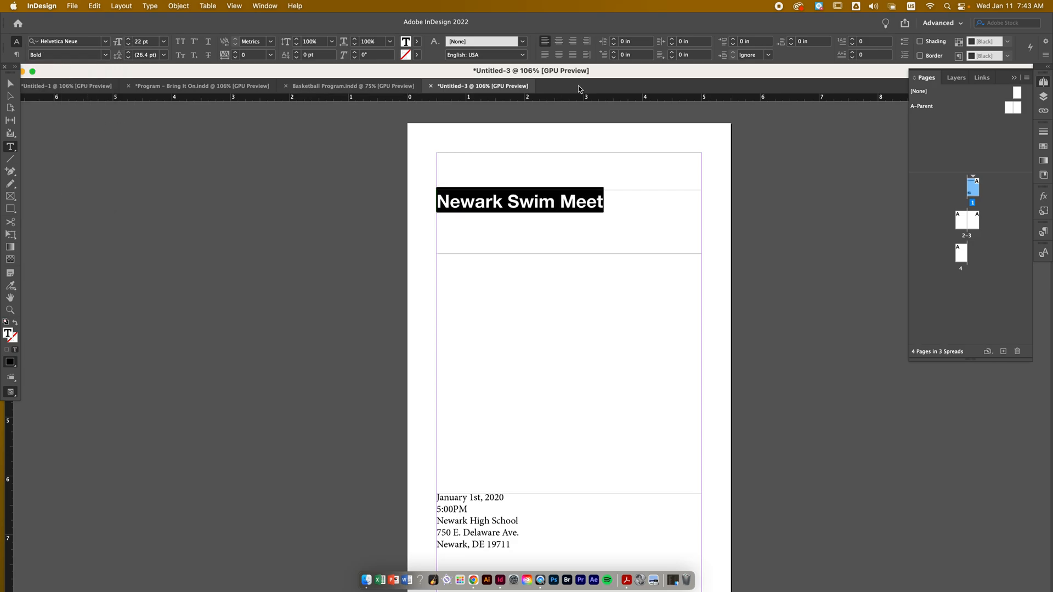
{"action": "left_click", "coordinate": [558, 41]}
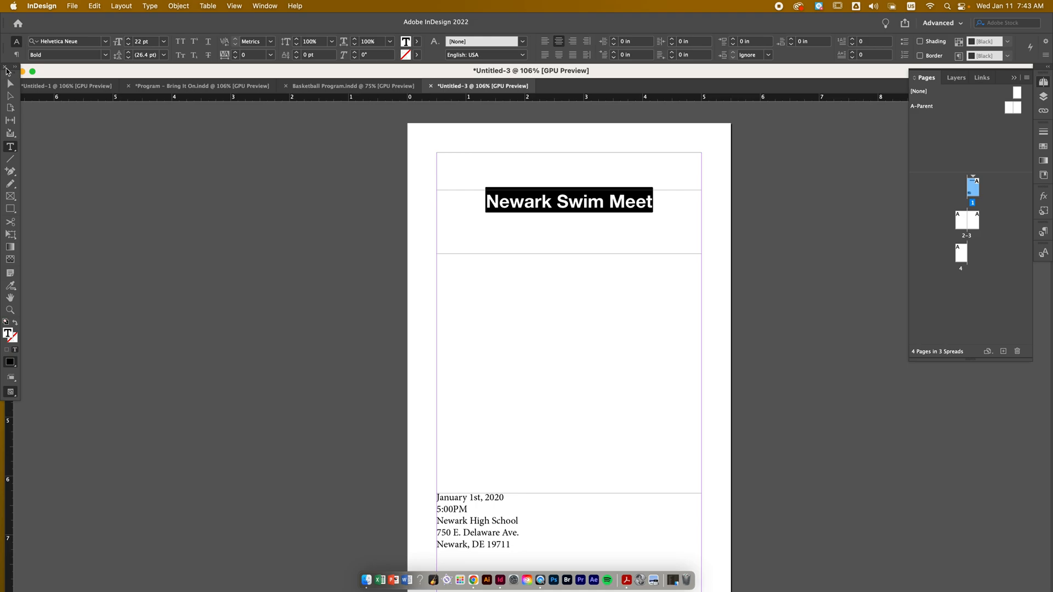
{"action": "left_click", "coordinate": [128, 39]}
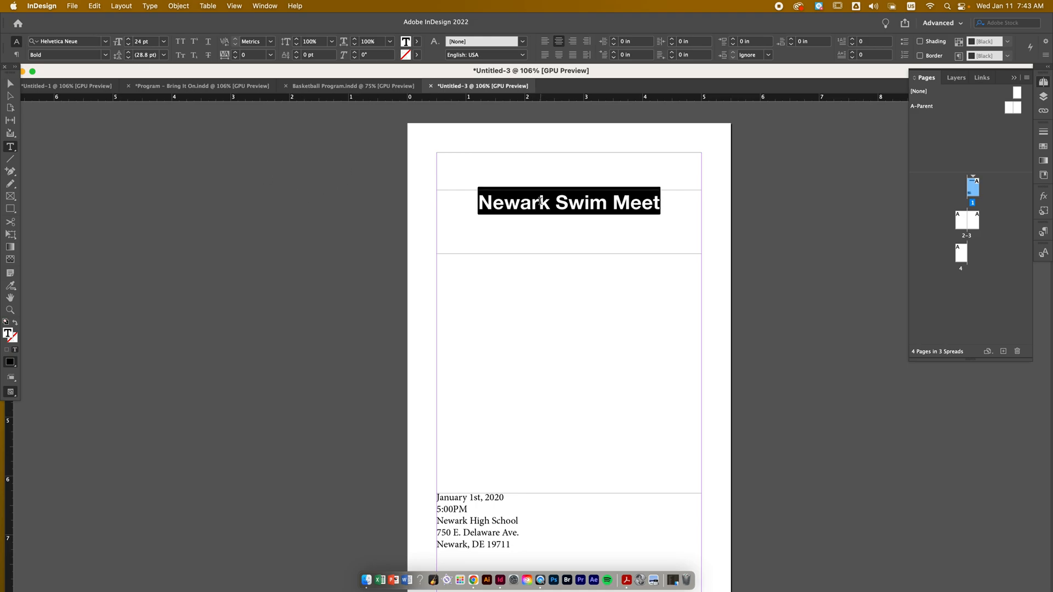
- Try looser and tighter letter spacing on the title, widening its tracking to 120 and reducing it to 20
{"action": "key", "text": "alt+Right"}
{"action": "key", "text": "alt+Right"}
{"action": "key", "text": "alt+Right"}
{"action": "key", "text": "alt+Right"}
{"action": "key", "text": "alt+Right"}
{"action": "key", "text": "alt+Right"}
{"action": "key", "text": "alt+Right"}
{"action": "key", "text": "alt+Right"}
{"action": "key", "text": "alt+Right"}
{"action": "key", "text": "alt+Right"}
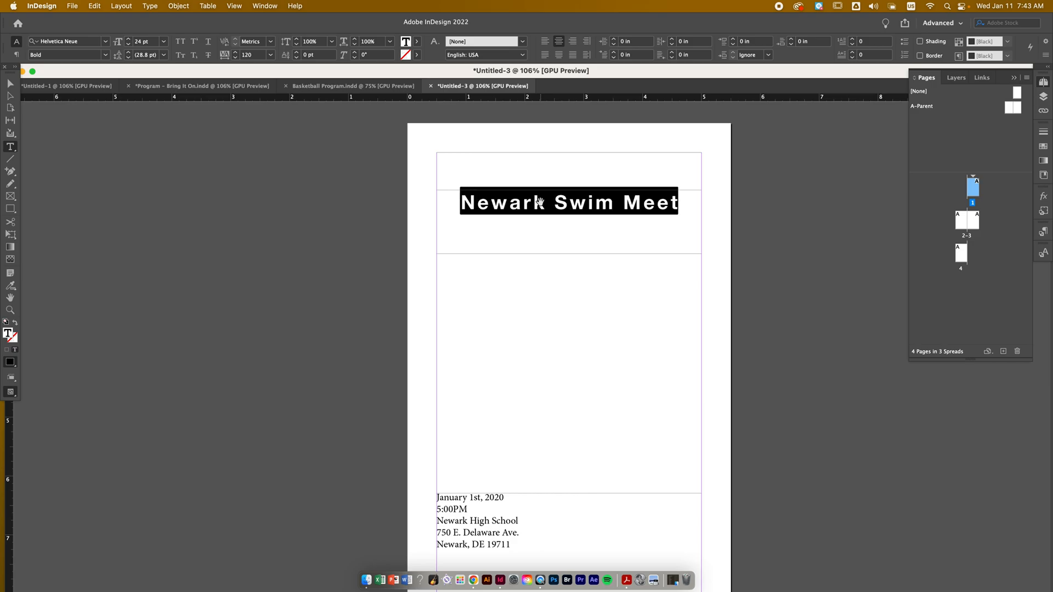
{"action": "key", "text": "alt+Left"}
{"action": "key", "text": "alt+Left"}
{"action": "key", "text": "alt+Left"}
{"action": "key", "text": "alt+Left"}
{"action": "key", "text": "alt+Left"}
{"action": "key", "text": "alt+Left"}
{"action": "key", "text": "alt+Left"}
{"action": "key", "text": "alt+Left"}
{"action": "key", "text": "alt+Left"}
{"action": "key", "text": "alt+Left"}
{"action": "key", "text": "alt+Left"}
{"action": "key", "text": "alt+Left"}
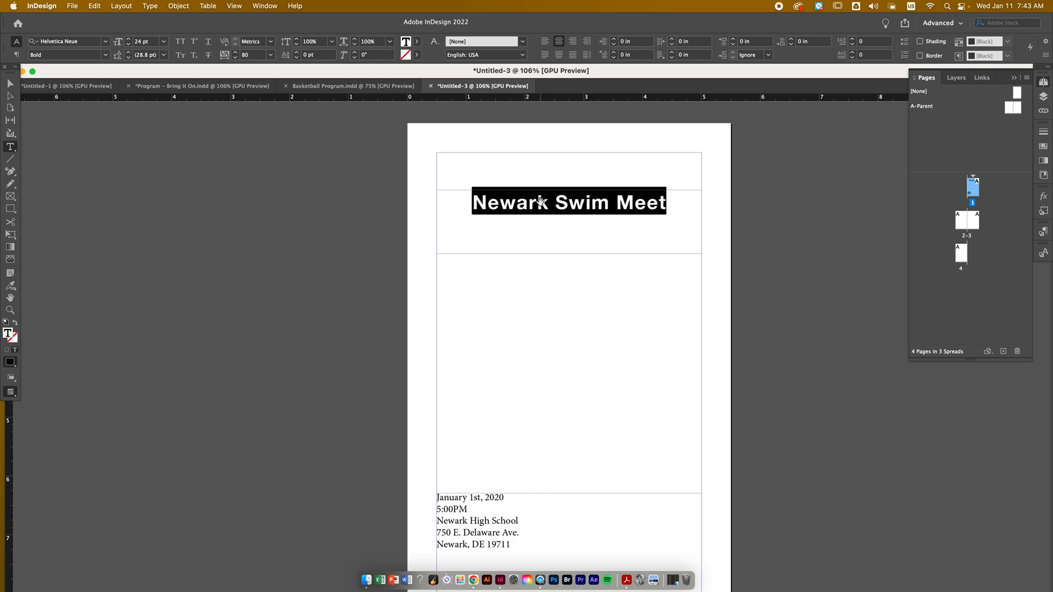
{"action": "key", "text": "alt+Right"}
{"action": "key", "text": "alt+Right"}
{"action": "key", "text": "alt+Right"}
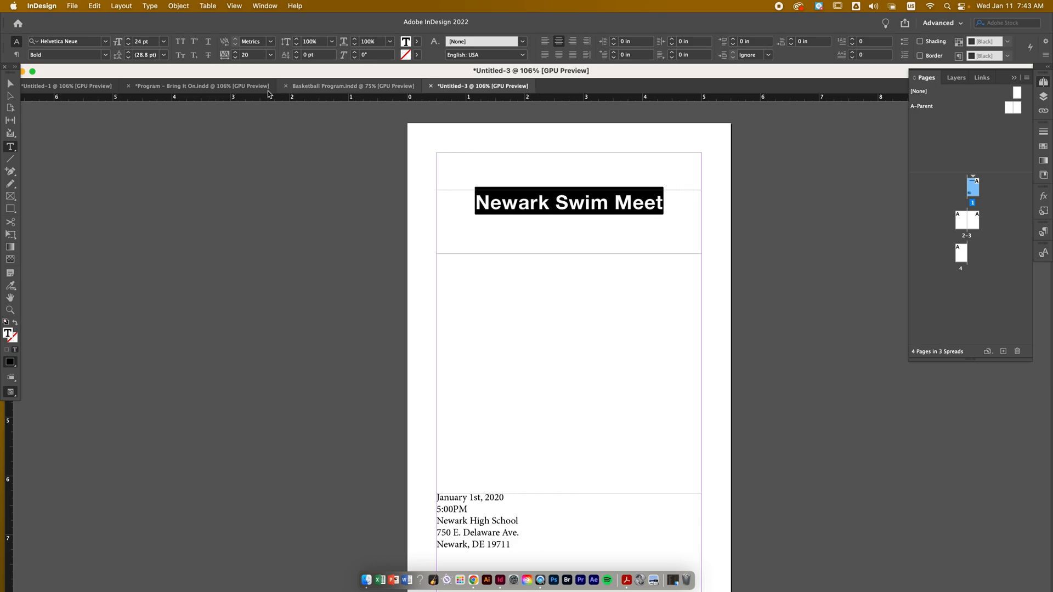
- Widen the title's tracking to 110 and reset it to 0
{"action": "left_click", "coordinate": [235, 52]}
{"action": "left_click", "coordinate": [235, 52]}
{"action": "left_click", "coordinate": [235, 52]}
{"action": "left_click", "coordinate": [234, 52]}
{"action": "left_click", "coordinate": [234, 52]}
{"action": "left_click", "coordinate": [235, 52]}
{"action": "left_click", "coordinate": [234, 52]}
{"action": "left_click", "coordinate": [235, 52]}
{"action": "left_click", "coordinate": [235, 52]}
{"action": "left_click", "coordinate": [235, 52]}
{"action": "left_click", "coordinate": [235, 52]}
{"action": "left_click", "coordinate": [234, 57]}
{"action": "left_click", "coordinate": [235, 57]}
{"action": "left_click", "coordinate": [270, 54]}
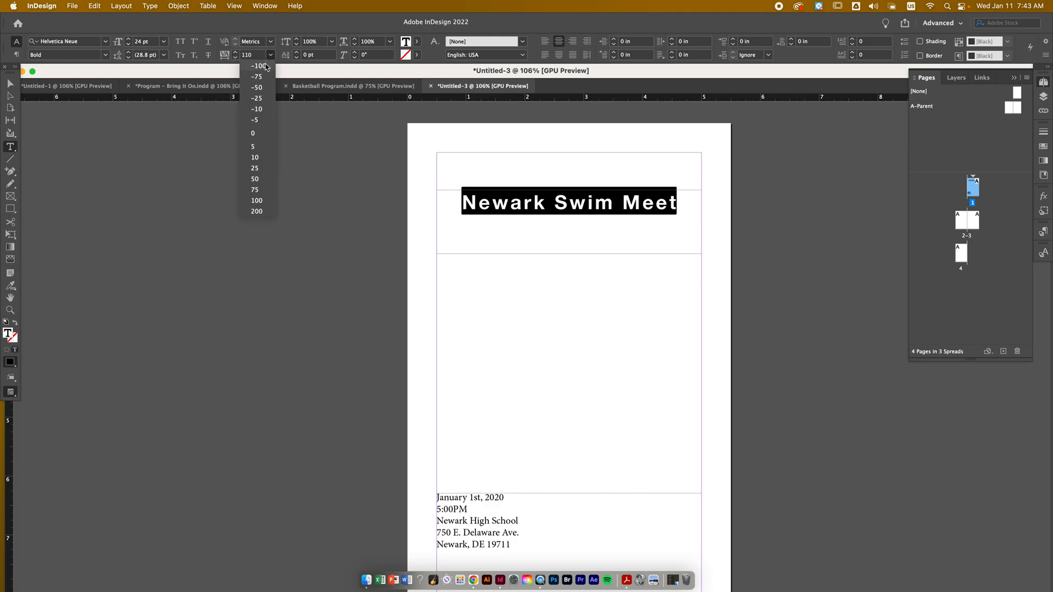
{"action": "left_click", "coordinate": [254, 135]}
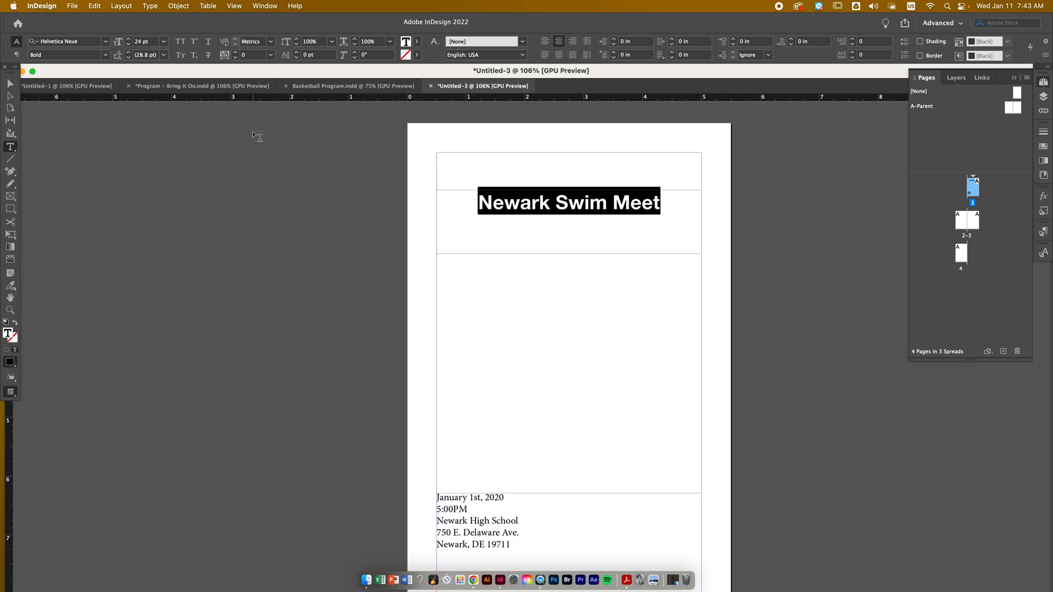
- Stretch the title to 200% vertical scale and restore it to 100%
{"action": "left_click", "coordinate": [330, 41]}
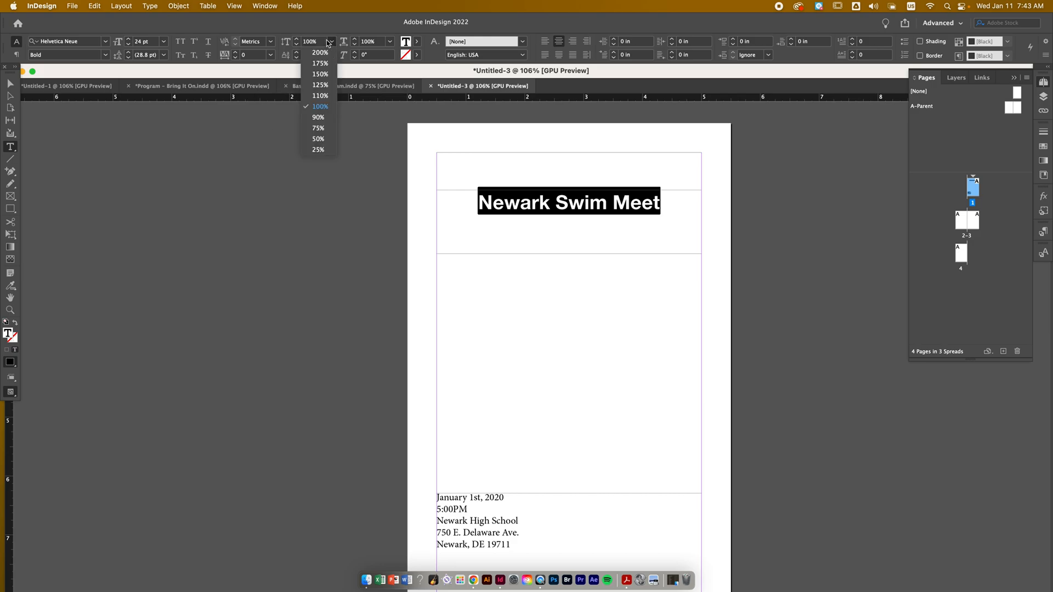
{"action": "left_click", "coordinate": [320, 53]}
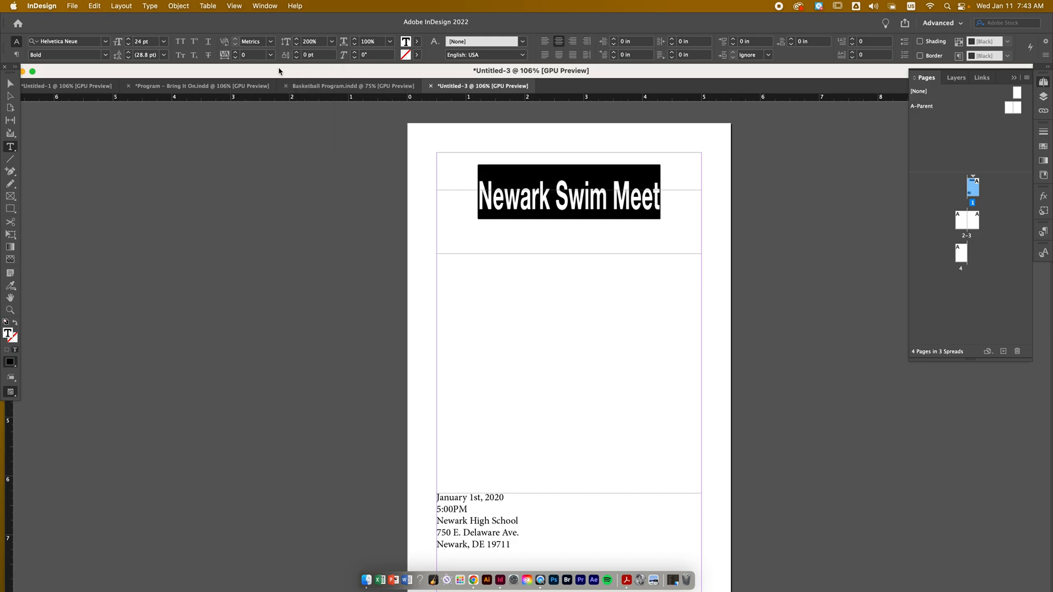
{"action": "left_click", "coordinate": [332, 42]}
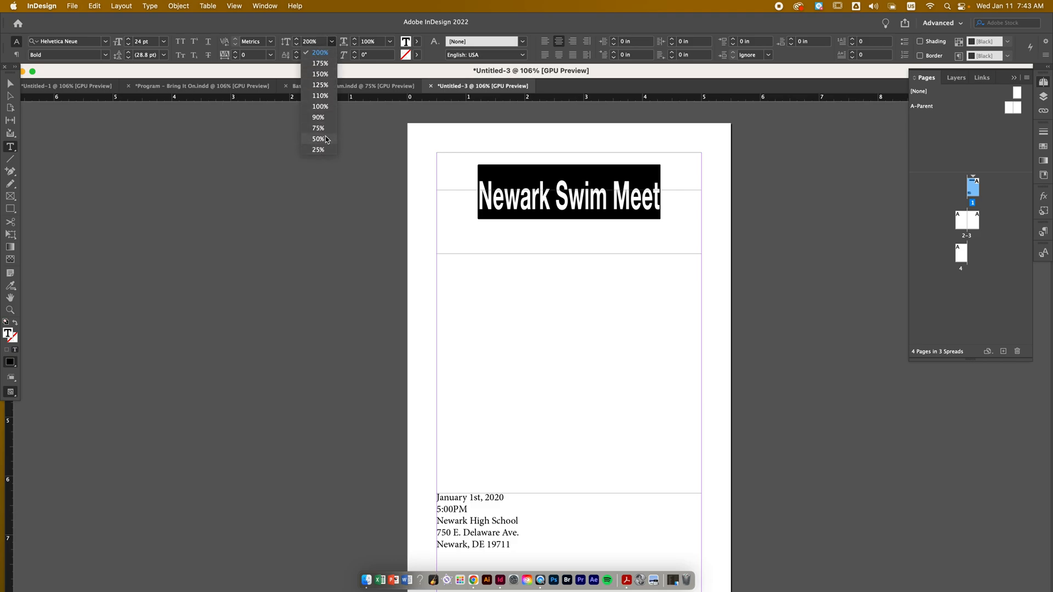
{"action": "left_click", "coordinate": [320, 106]}
- Skew the title by 30° and reset the skew to 0°
{"action": "left_click", "coordinate": [353, 51]}
{"action": "left_click", "coordinate": [353, 52]}
{"action": "left_click", "coordinate": [353, 51]}
{"action": "left_click", "coordinate": [353, 52]}
{"action": "left_click", "coordinate": [353, 52]}
{"action": "left_click", "coordinate": [353, 52]}
{"action": "left_click", "coordinate": [353, 52]}
{"action": "left_click", "coordinate": [353, 51]}
{"action": "left_click", "coordinate": [353, 52]}
{"action": "left_click", "coordinate": [353, 52]}
{"action": "left_click", "coordinate": [353, 52]}
{"action": "left_click", "coordinate": [353, 52]}
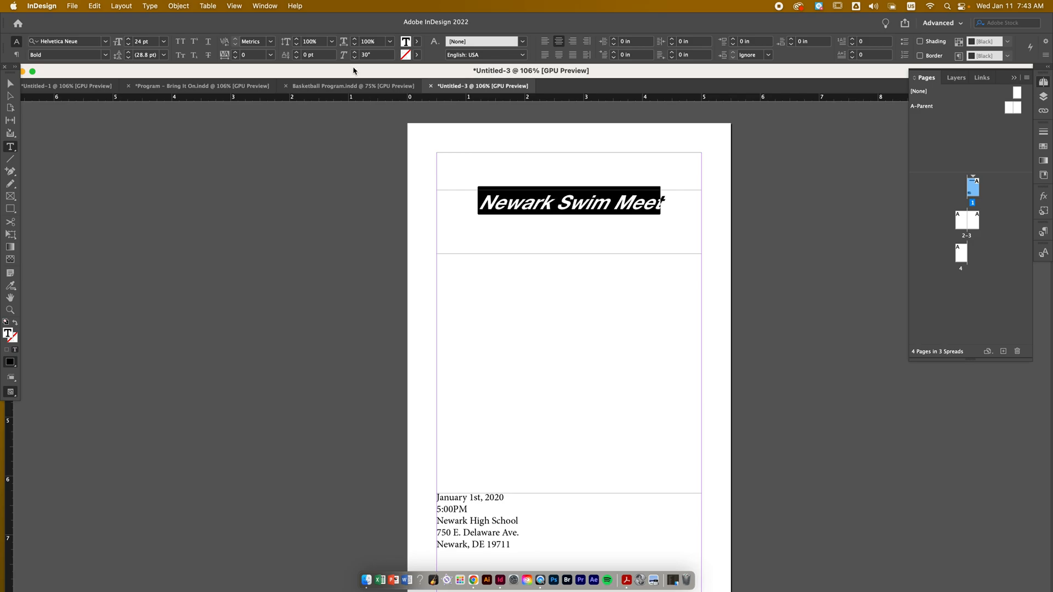
{"action": "left_click", "coordinate": [366, 55]}
{"action": "type", "text": "0"}
{"action": "left_click", "coordinate": [304, 152]}
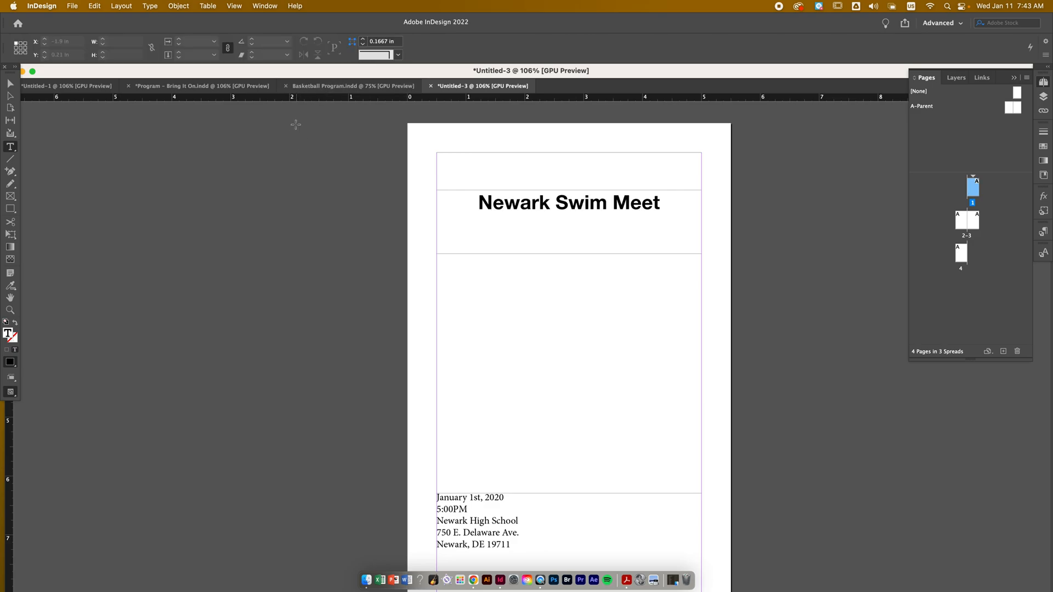
- Raise the words "Swim Meet" in the title with a 9 pt baseline shift
{"action": "triple_click", "coordinate": [528, 200]}
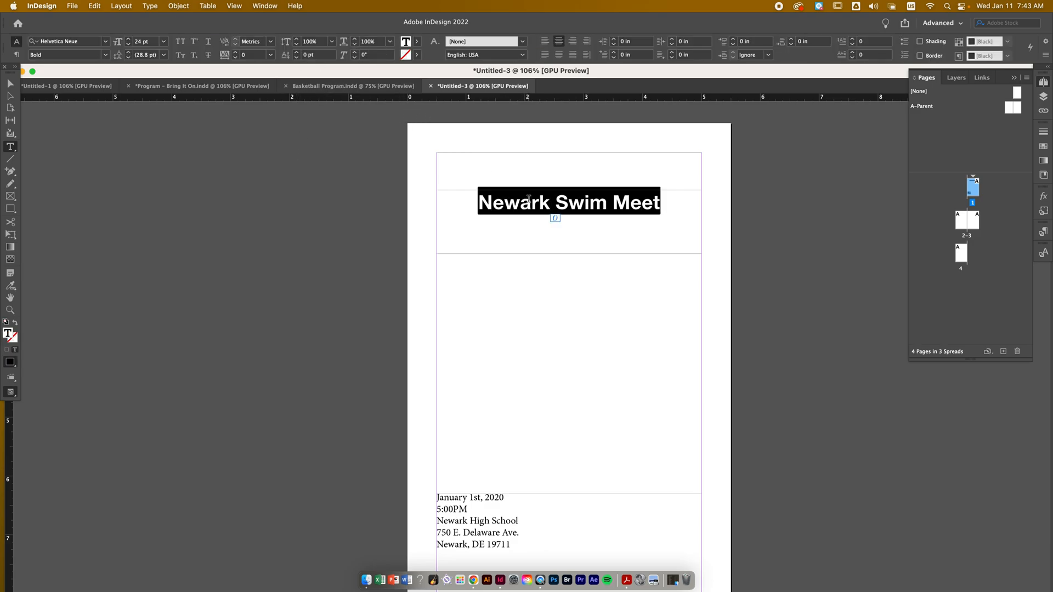
{"action": "left_click_drag", "start_coordinate": [555, 202], "coordinate": [666, 206]}
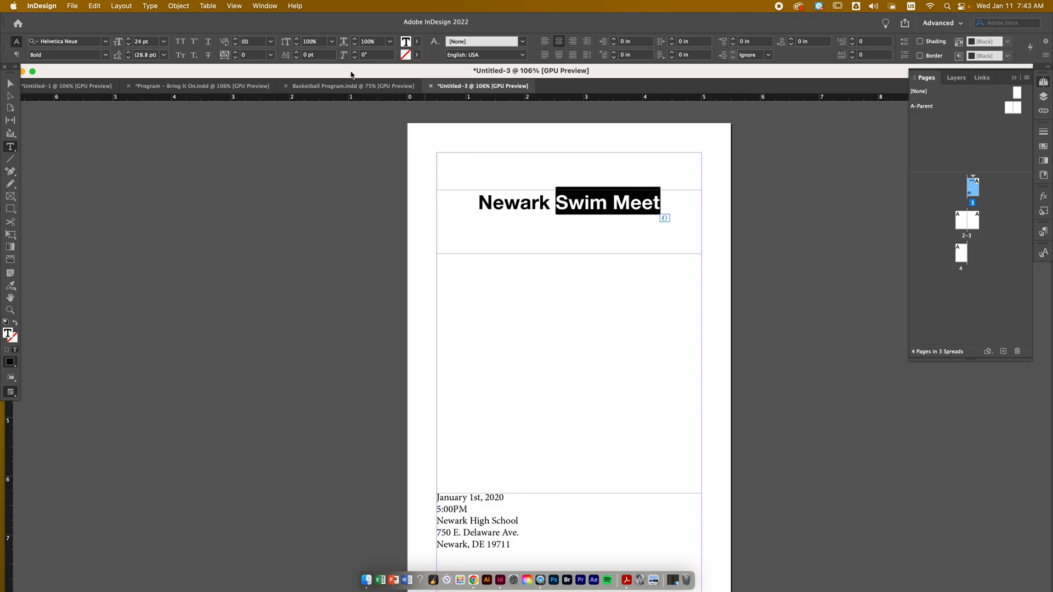
{"action": "left_click", "coordinate": [296, 52]}
{"action": "left_click", "coordinate": [296, 52]}
{"action": "left_click", "coordinate": [296, 53]}
{"action": "left_click", "coordinate": [296, 52]}
{"action": "left_click", "coordinate": [296, 52]}
{"action": "left_click", "coordinate": [297, 52]}
{"action": "left_click", "coordinate": [296, 52]}
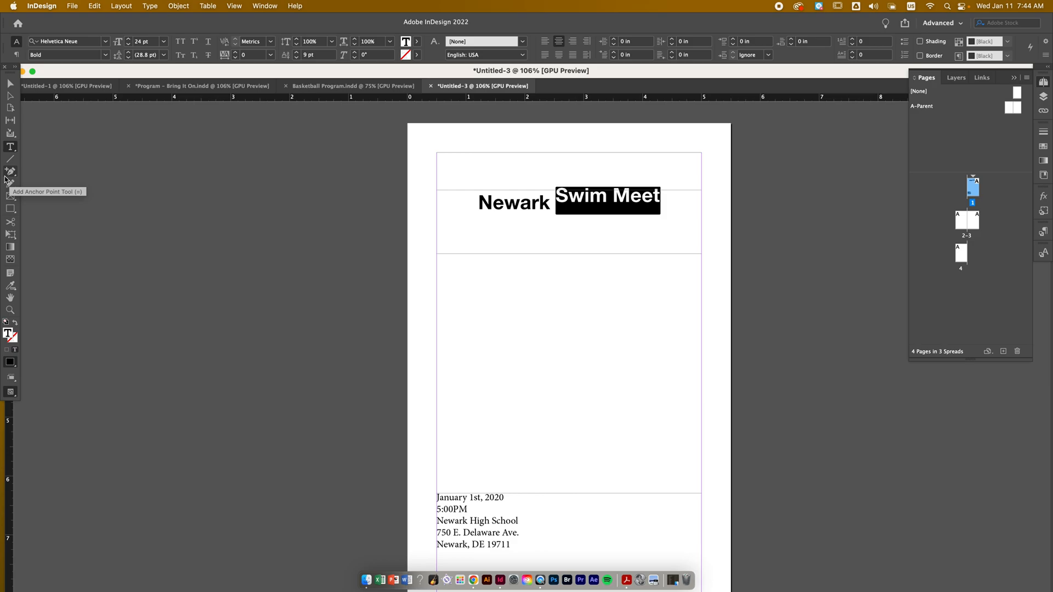
- Lower the words "Swim Meet" in the title back to a 0 pt baseline shift
{"action": "key", "text": "alt+shift+Down"}
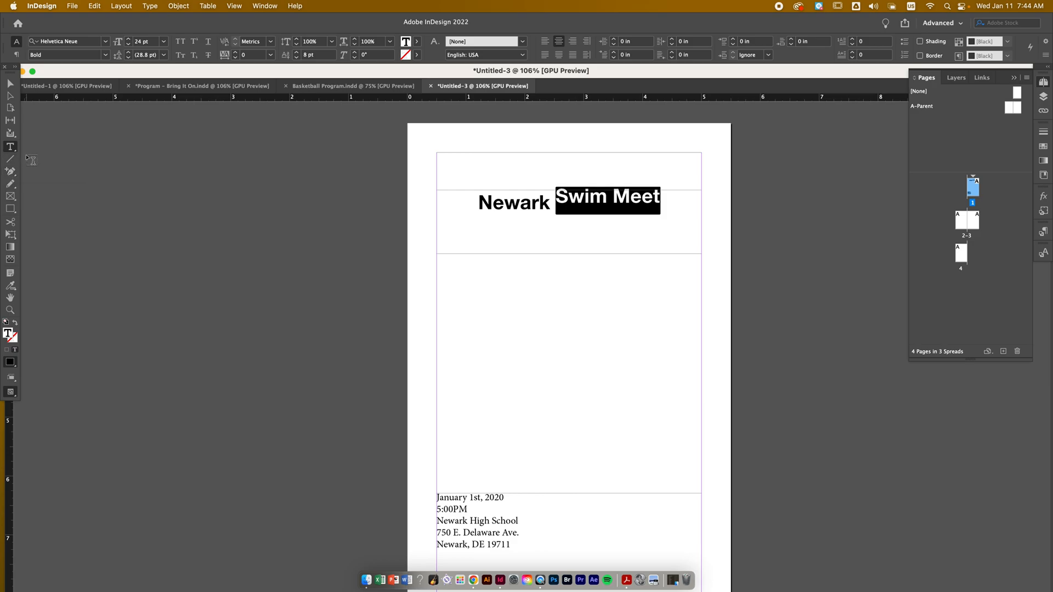
{"action": "key", "text": "alt+shift+Down"}
{"action": "key", "text": "alt+shift+Down"}
{"action": "key", "text": "alt+shift+Down"}
{"action": "key", "text": "alt+shift+Down"}
{"action": "key", "text": "alt+shift+Down"}
{"action": "key", "text": "alt+shift+Down"}
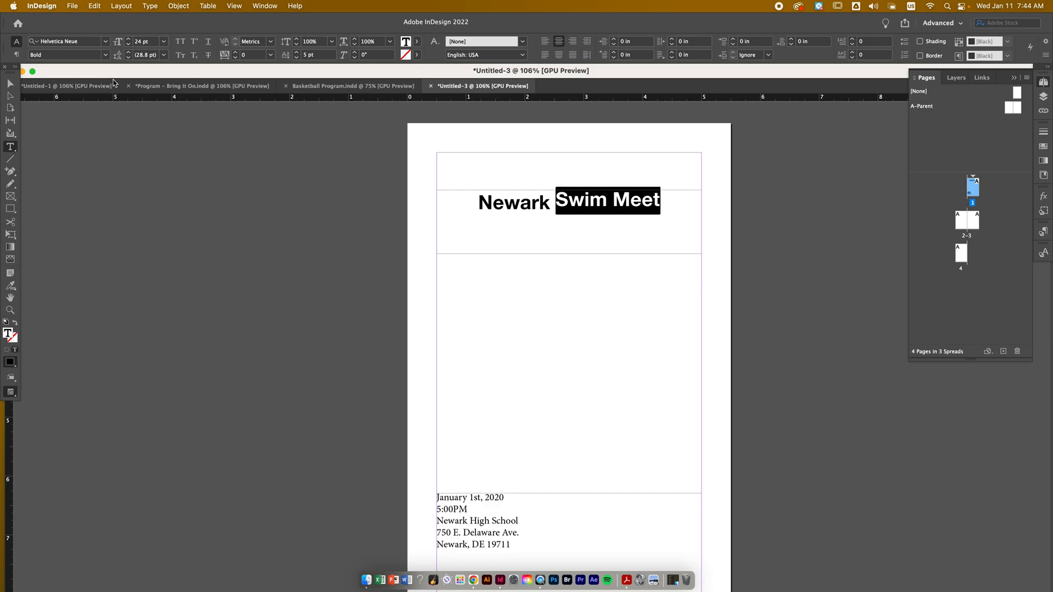
{"action": "key", "text": "alt+shift+Down"}
{"action": "key", "text": "alt+shift+Down"}
- Skew the entire title by 30° and return its skew to 0°
{"action": "key", "text": "super+a"}
{"action": "key", "text": "shift+super+i"}
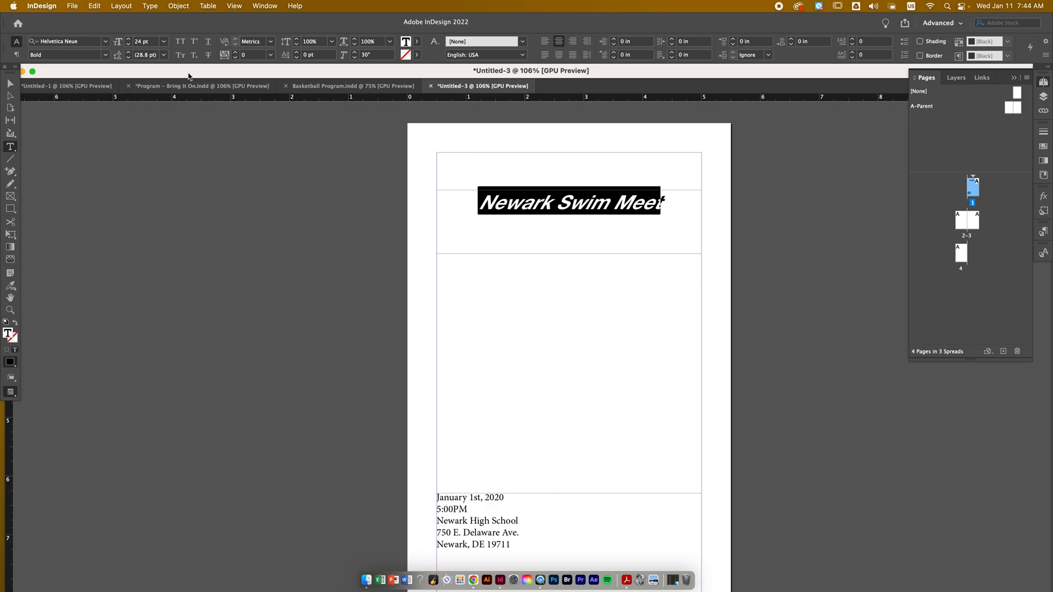
{"action": "left_click", "coordinate": [374, 55]}
{"action": "type", "text": "30"}
{"action": "type", "text": "0"}
{"action": "left_click", "coordinate": [799, 204]}
- Set all of the cover's date, time and venue text in Helvetica Neue Medium and center it
{"action": "scroll", "coordinate": [762, 215], "scroll_direction": "down", "scroll_amount": 10}
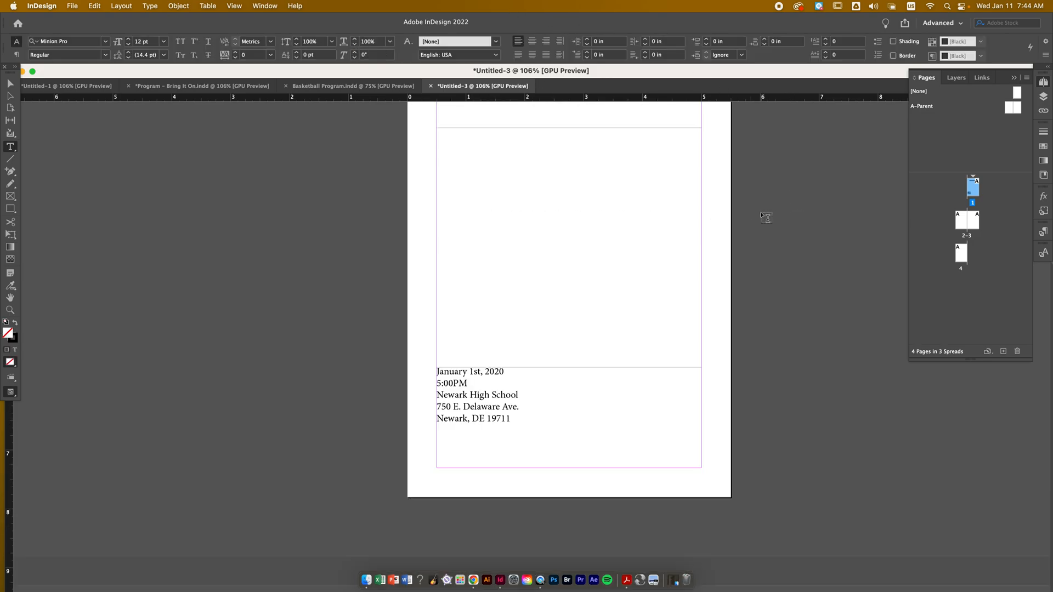
{"action": "double_click", "coordinate": [508, 220]}
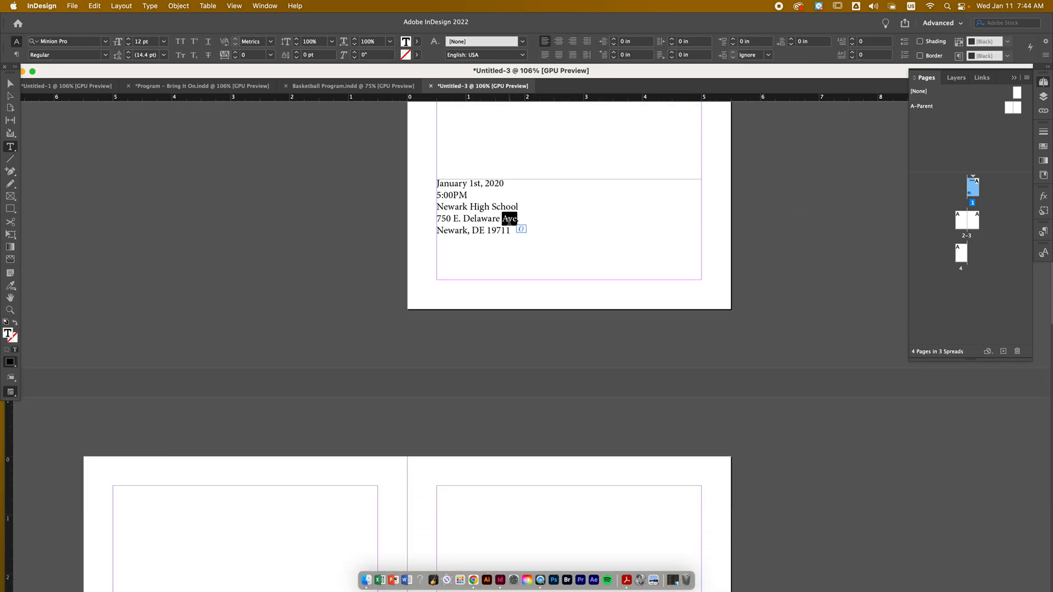
{"action": "left_click", "coordinate": [509, 219]}
{"action": "left_click", "coordinate": [509, 219]}
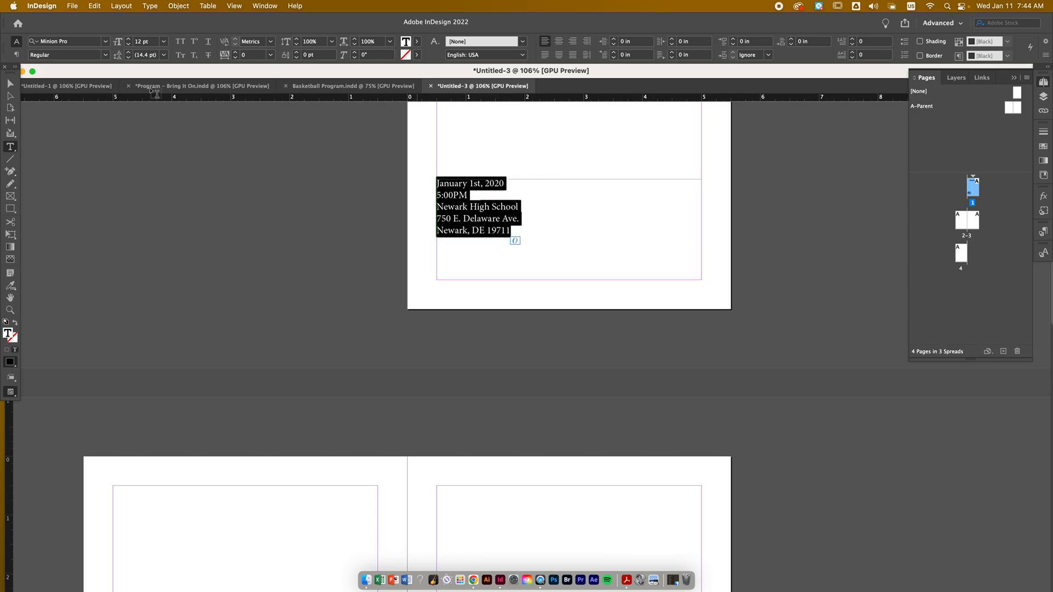
{"action": "left_click", "coordinate": [105, 41]}
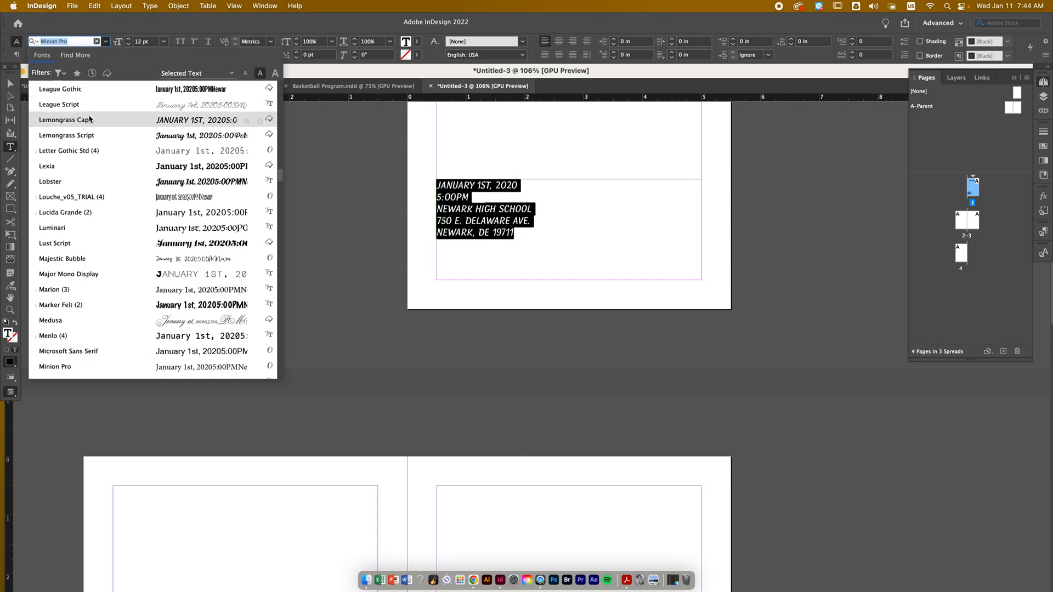
{"action": "type", "text": "hel"}
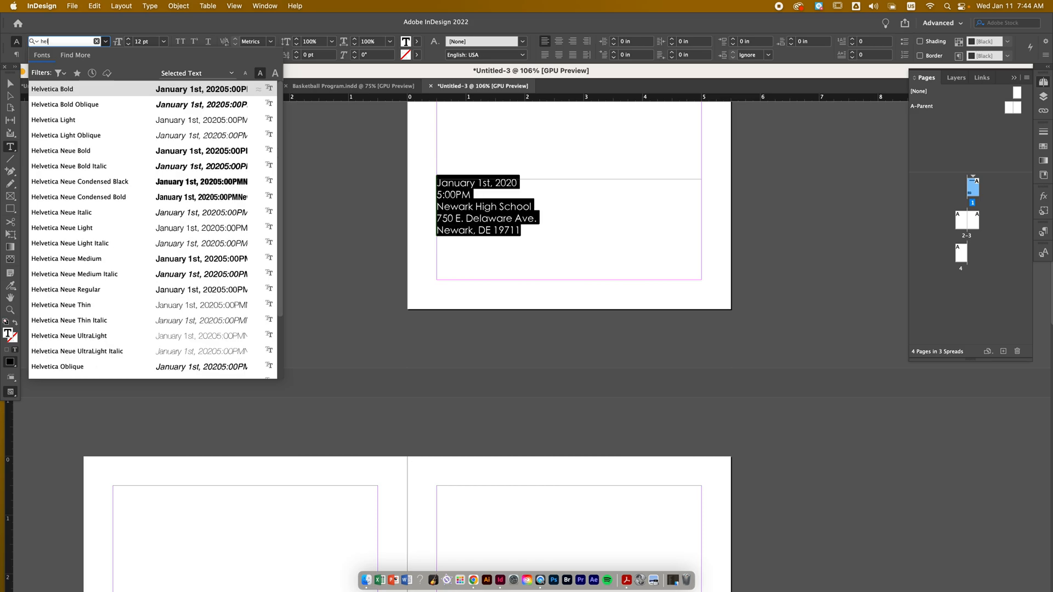
{"action": "type", "text": "v"}
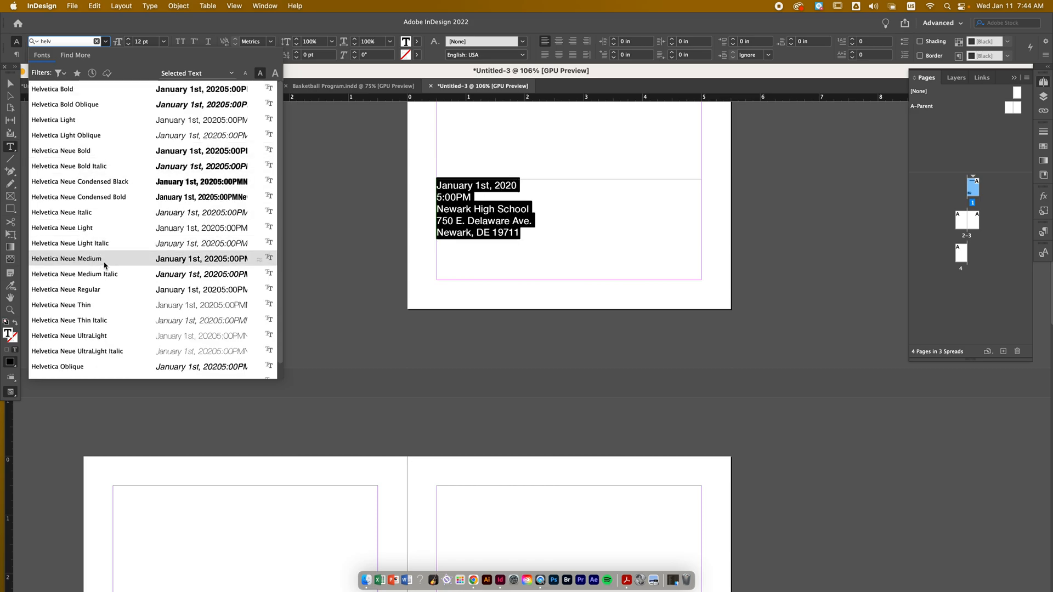
{"action": "left_click", "coordinate": [91, 263]}
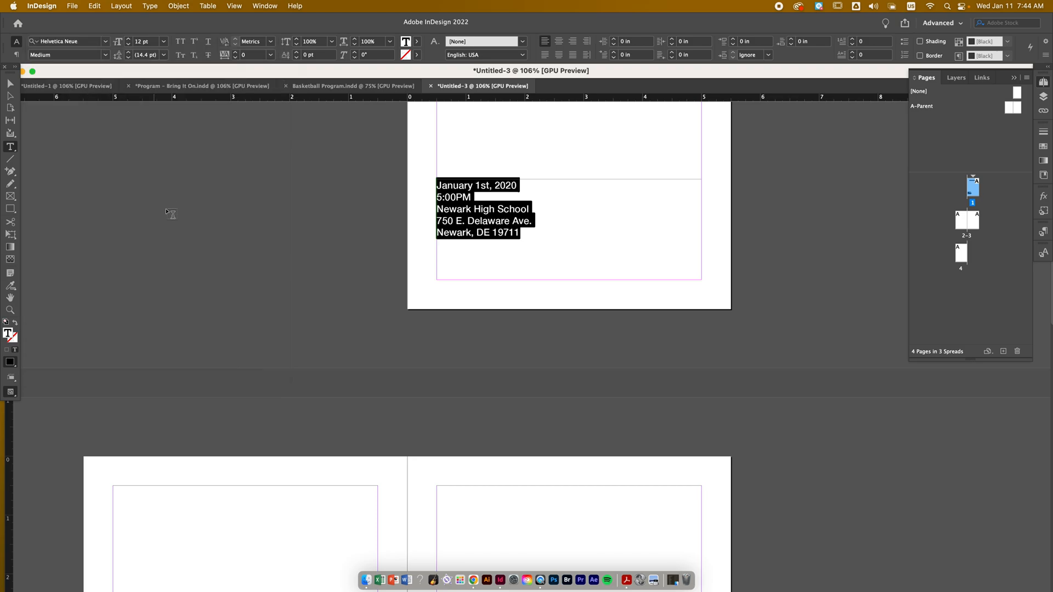
{"action": "scroll", "coordinate": [186, 205], "scroll_direction": "up", "scroll_amount": 2}
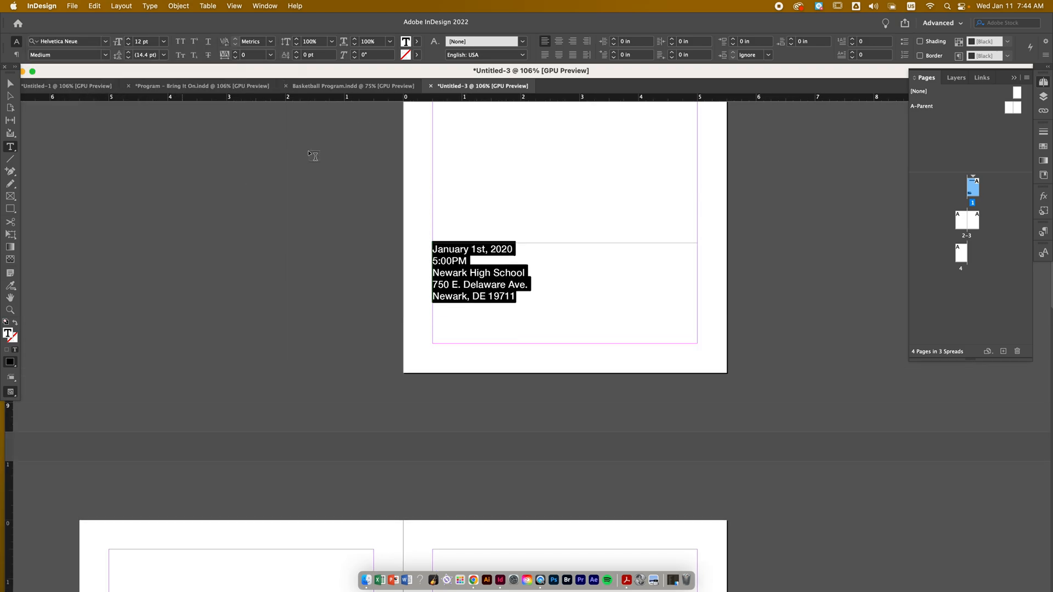
{"action": "left_click", "coordinate": [558, 42]}
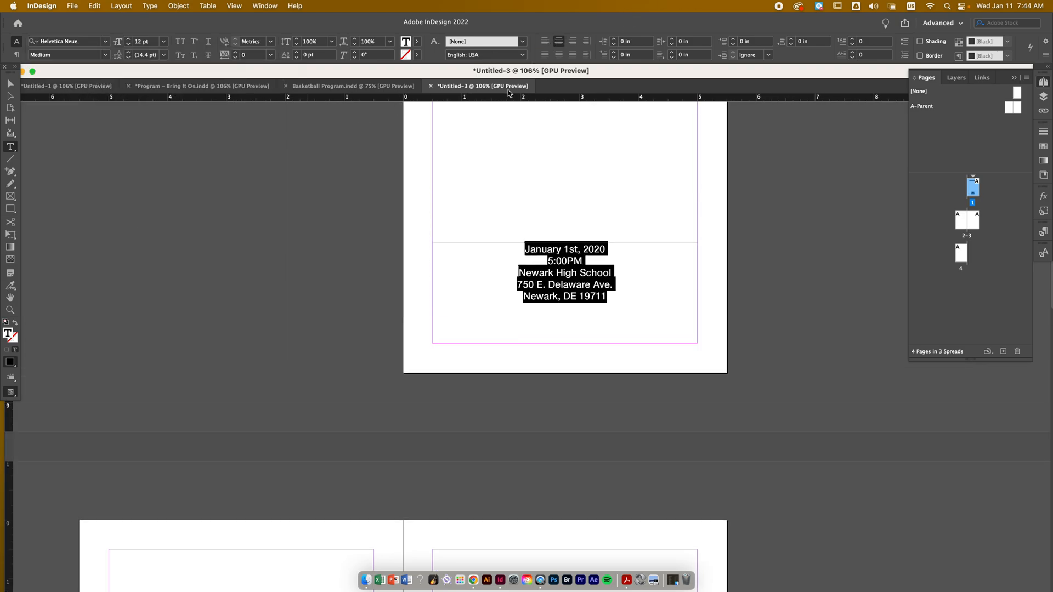
- Extend the date and venue text frame upward to a height of about 3.24 in
{"action": "left_click", "coordinate": [10, 83]}
{"action": "scroll", "coordinate": [214, 182], "scroll_direction": "up", "scroll_amount": 5}
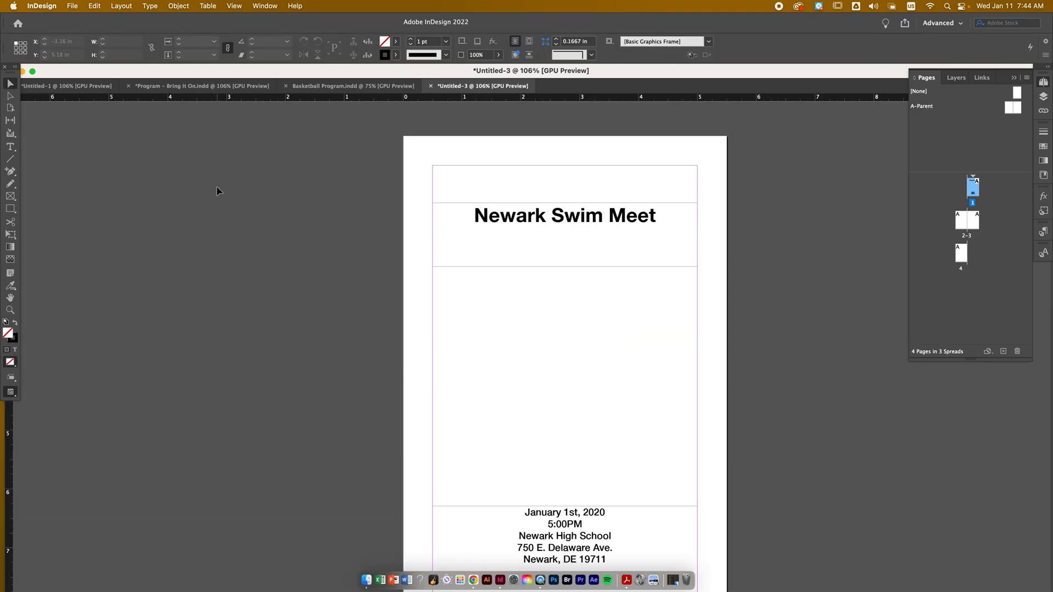
{"action": "scroll", "coordinate": [216, 191], "scroll_direction": "down", "scroll_amount": 2}
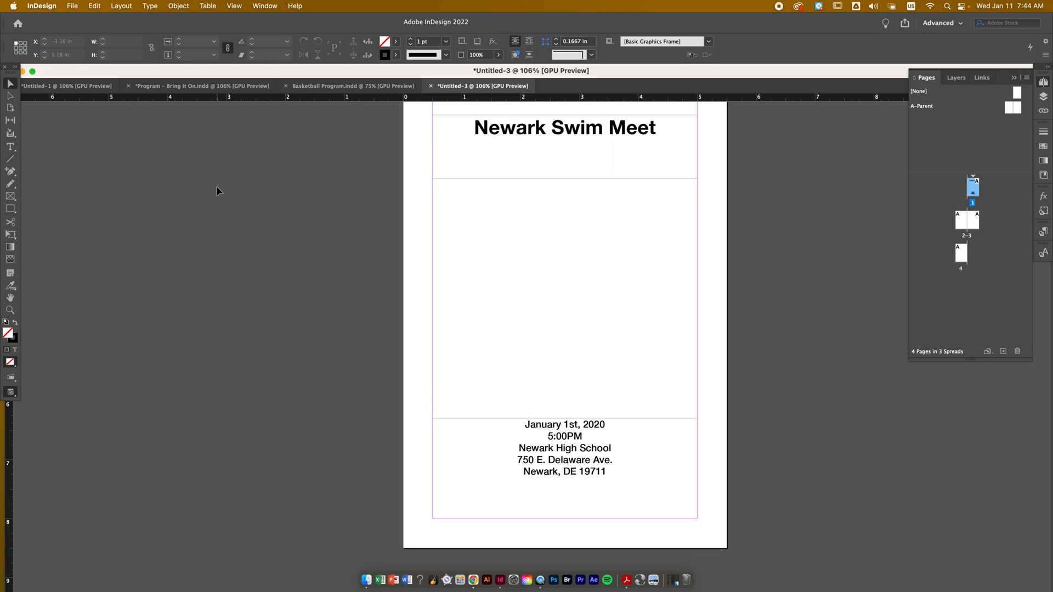
{"action": "scroll", "coordinate": [217, 191], "scroll_direction": "down", "scroll_amount": 1}
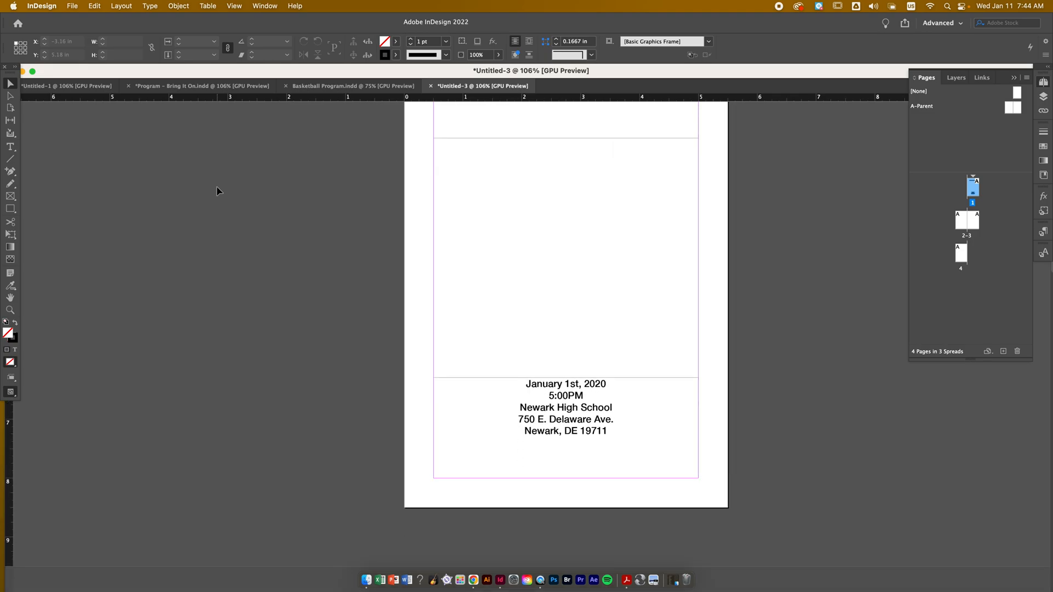
{"action": "left_click", "coordinate": [573, 457]}
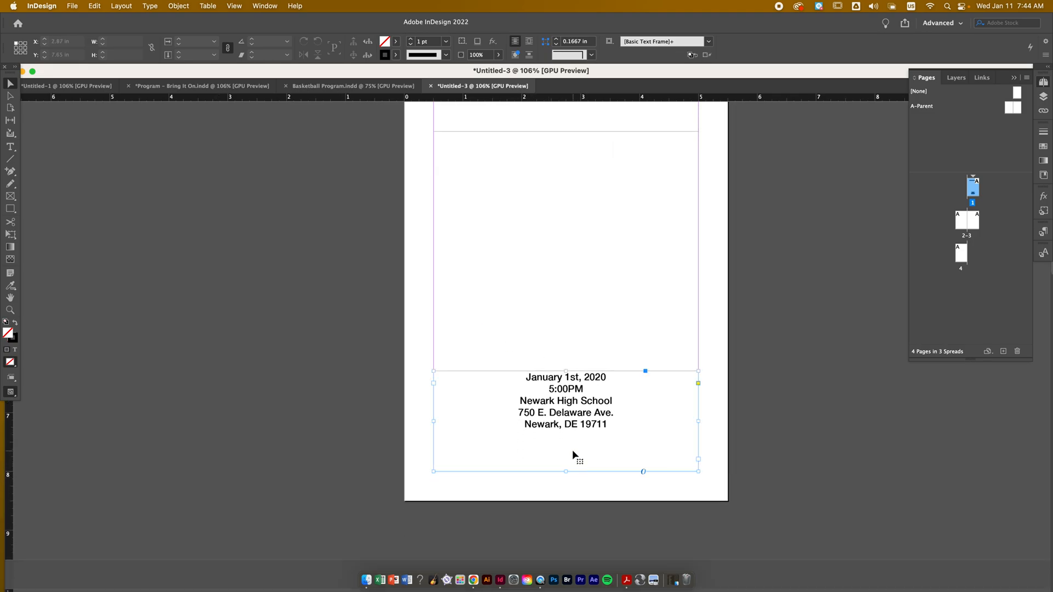
{"action": "left_click_drag", "start_coordinate": [566, 371], "coordinate": [566, 281]}
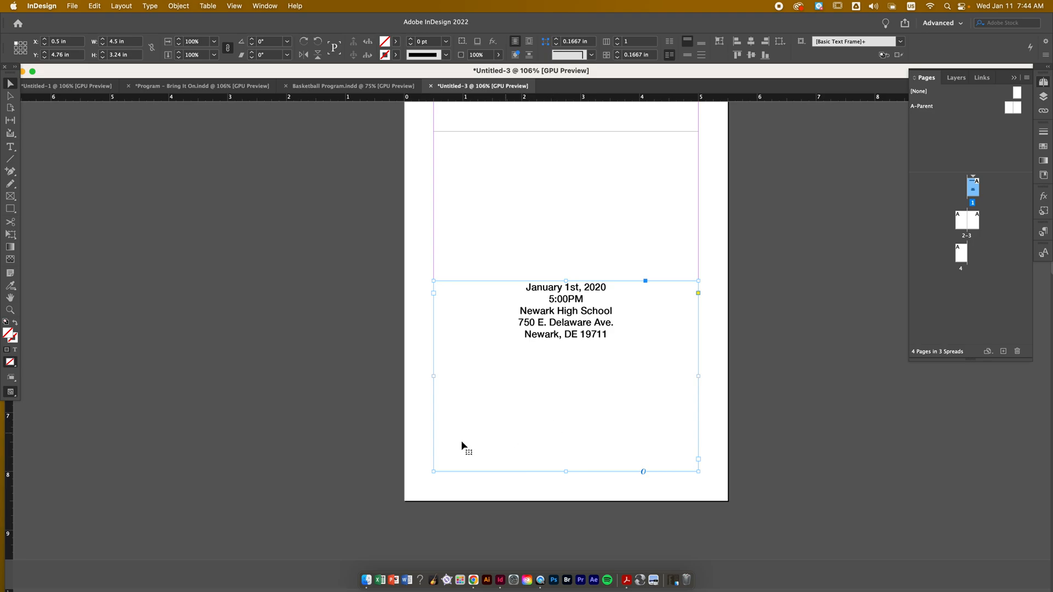
- Set the vertical justification of the date and venue text frame to Bottom in Text Frame Options
{"action": "scroll", "coordinate": [663, 259], "scroll_direction": "down", "scroll_amount": 12}
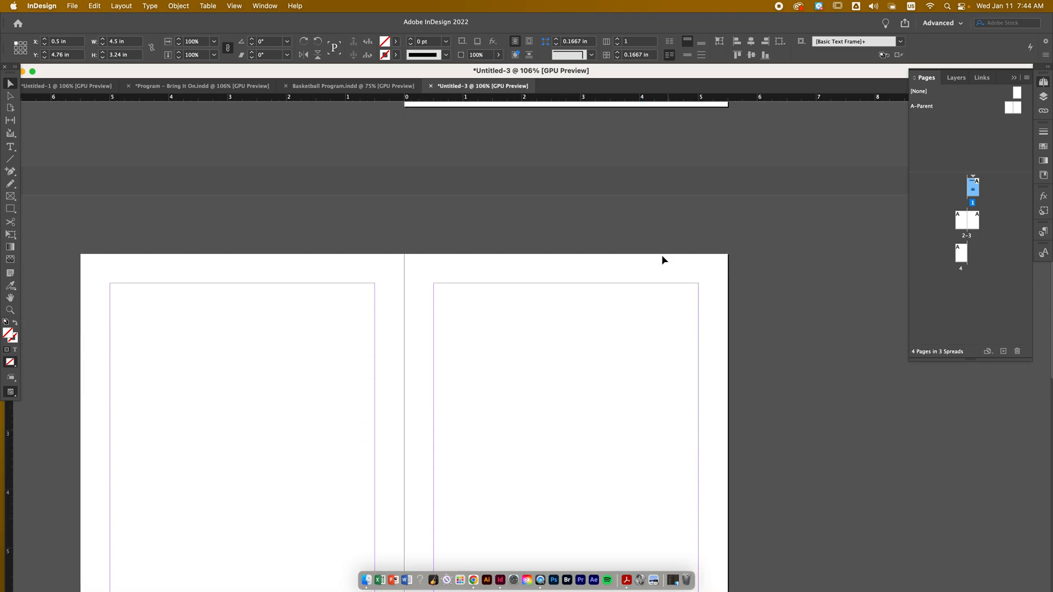
{"action": "scroll", "coordinate": [663, 260], "scroll_direction": "up", "scroll_amount": 20}
{"action": "scroll", "coordinate": [661, 254], "scroll_direction": "down", "scroll_amount": 4}
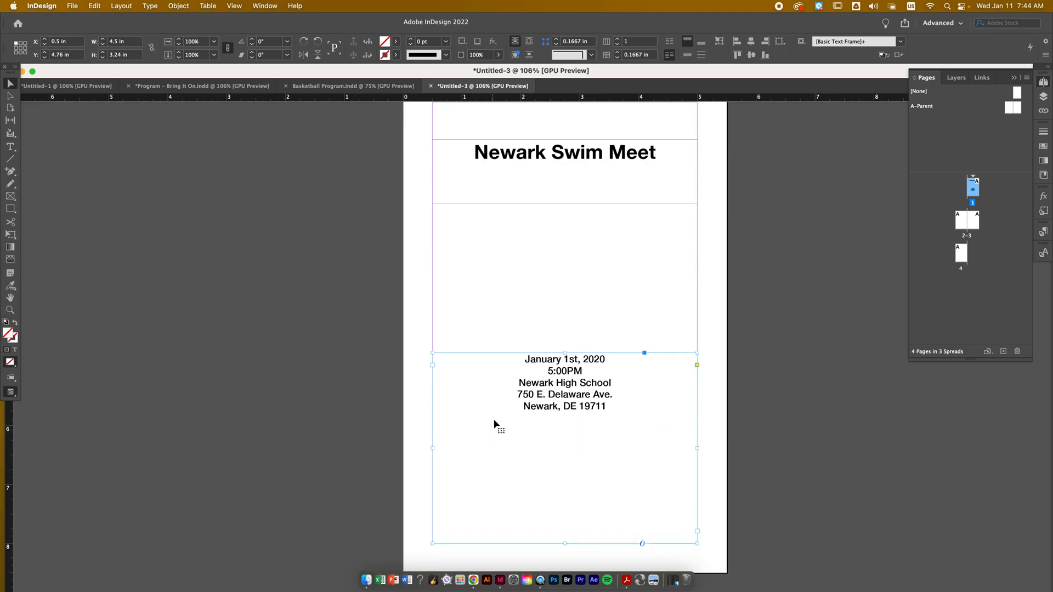
{"action": "right_click", "coordinate": [526, 404]}
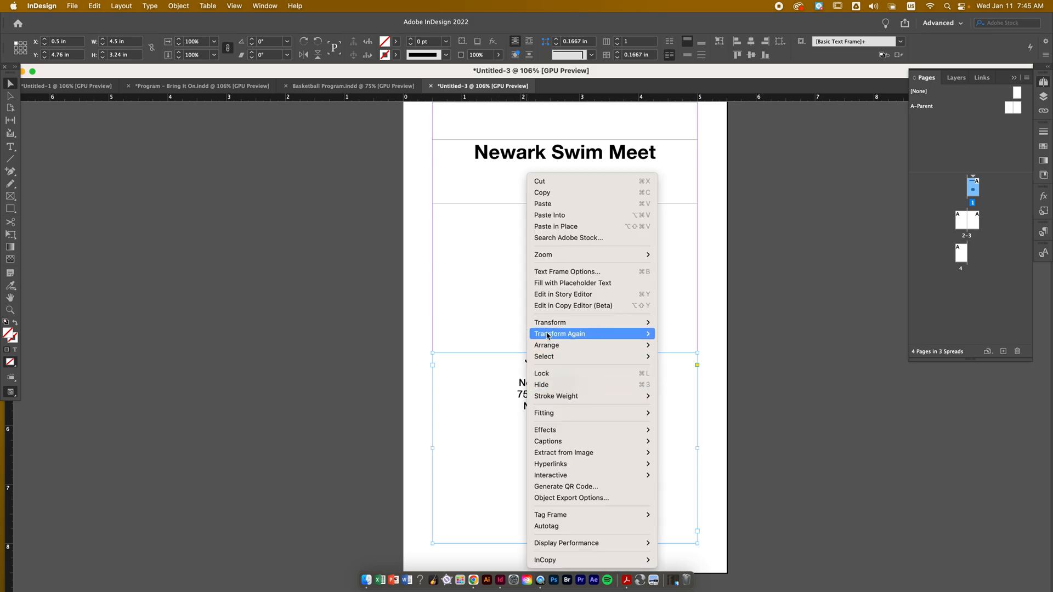
{"action": "left_click", "coordinate": [556, 276]}
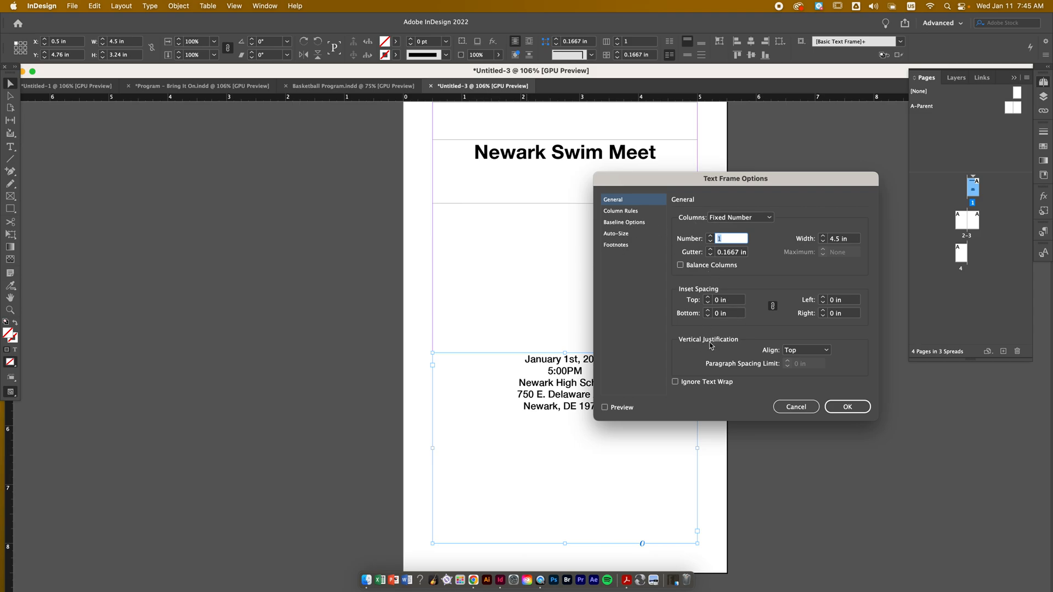
{"action": "left_click", "coordinate": [809, 352]}
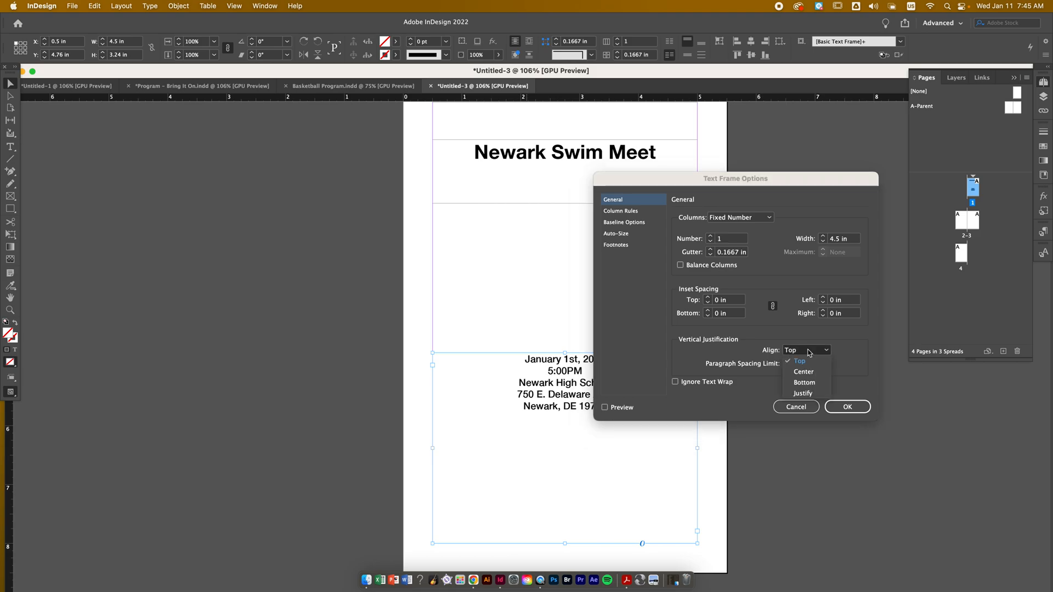
{"action": "left_click", "coordinate": [803, 382]}
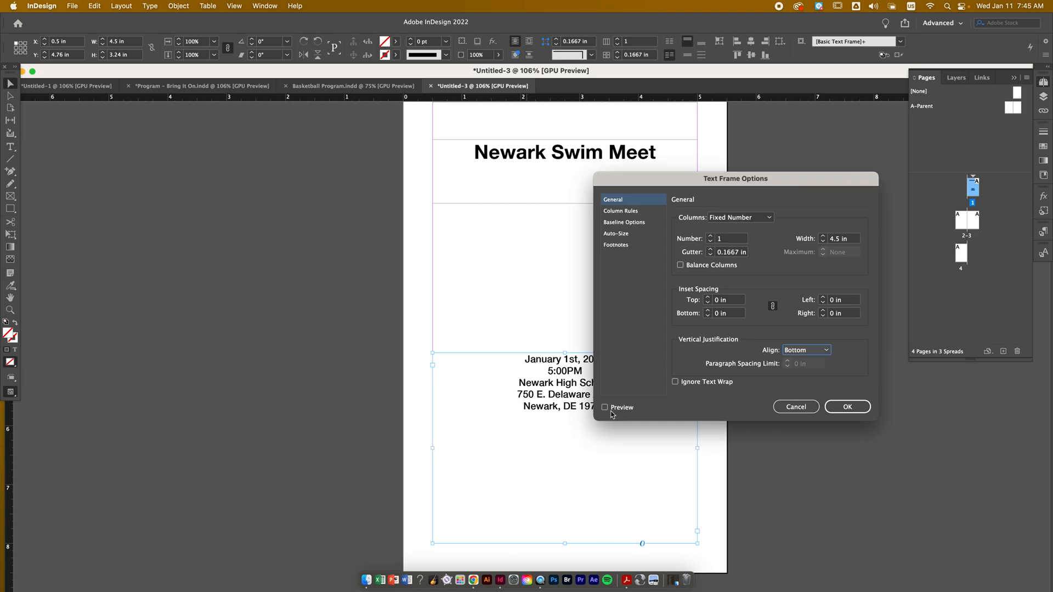
{"action": "left_click", "coordinate": [858, 406]}
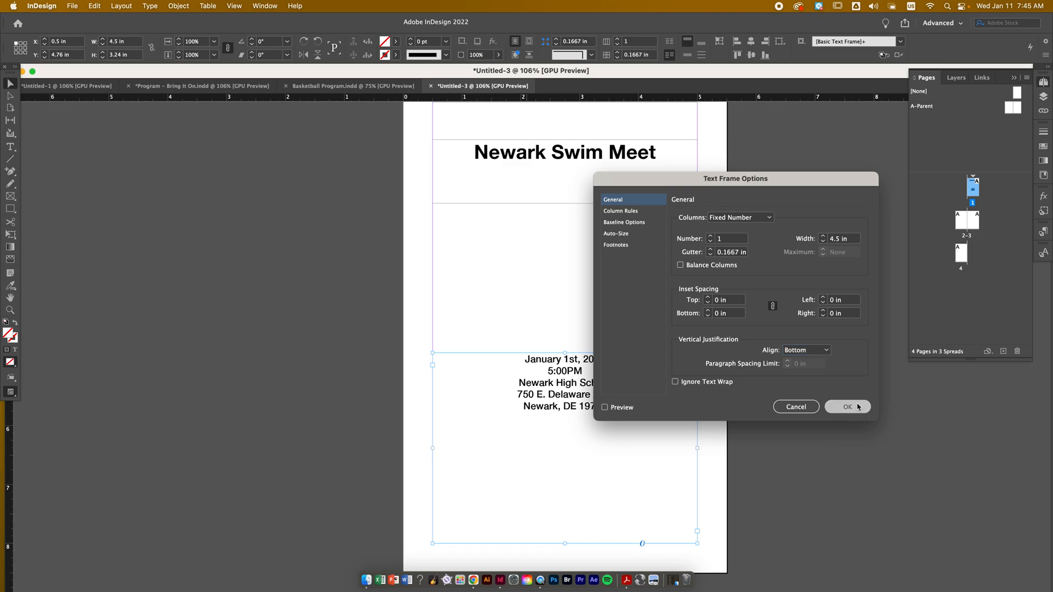
- Deselect the text frame and preview the cover page without guides and frame edges
{"action": "left_click", "coordinate": [812, 399]}
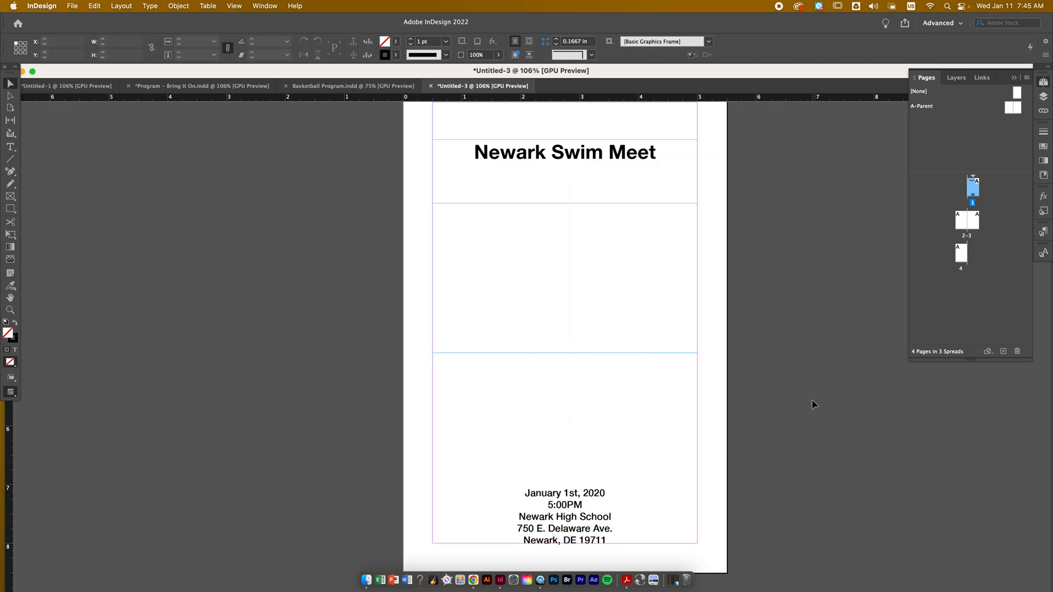
{"action": "key", "text": "w"}
{"action": "scroll", "coordinate": [797, 401], "scroll_direction": "down", "scroll_amount": 1}
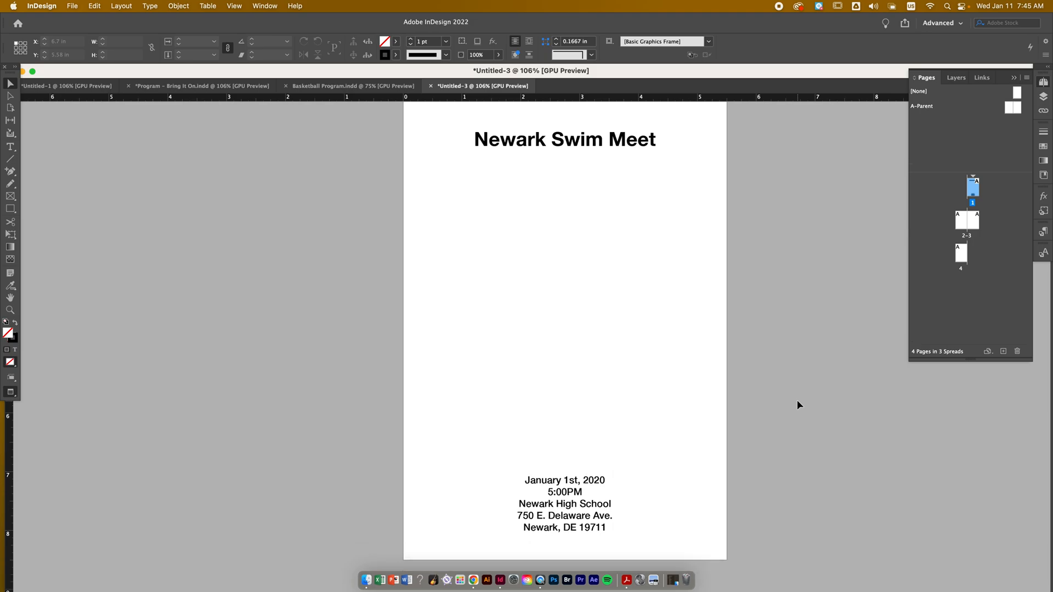